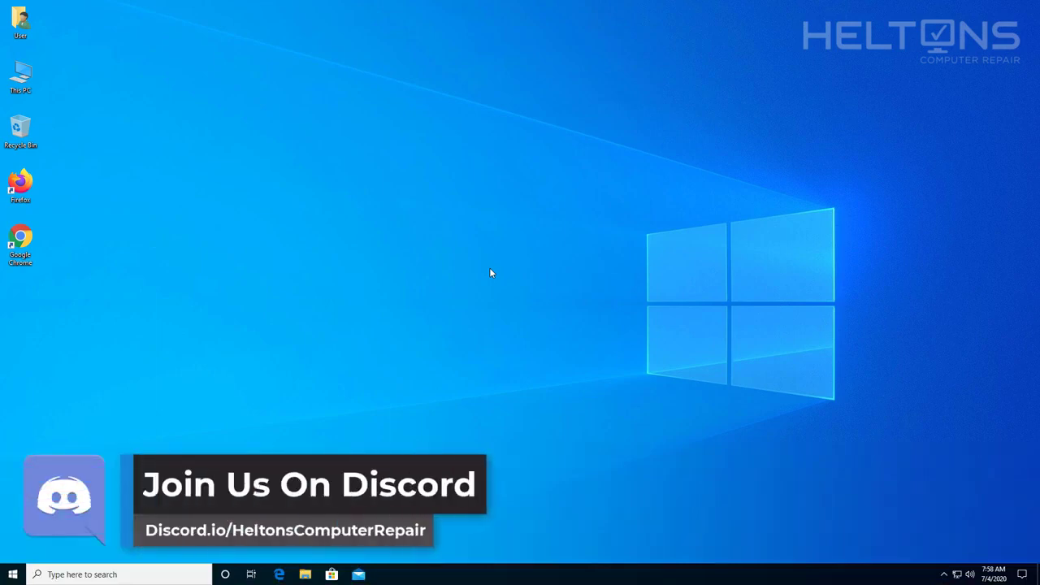
Briefly check the drives in This PC, then go to windirstat.net in Chrome, correcting the typo.
double_click(29, 84)
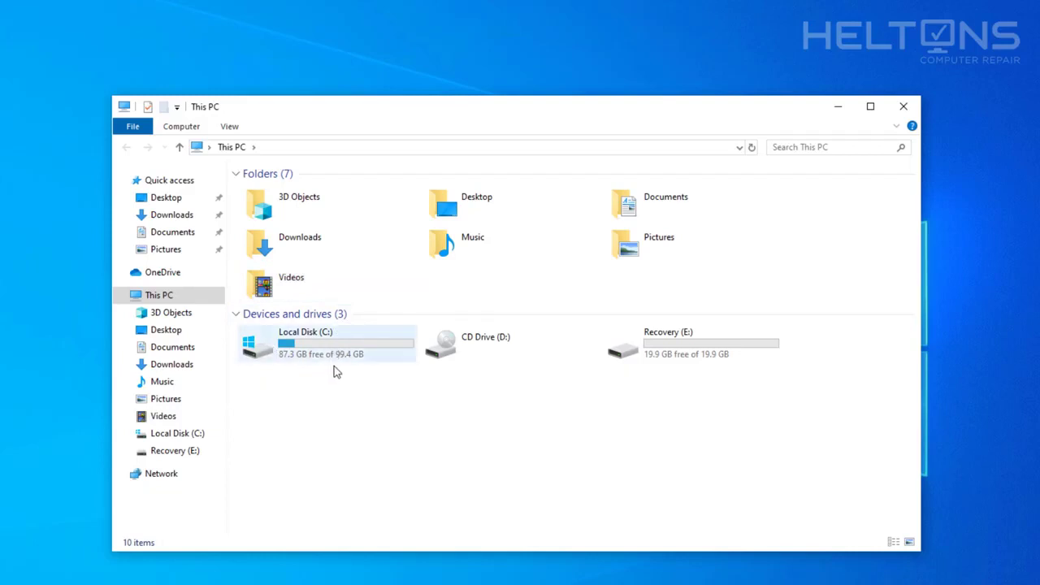
left_click(903, 106)
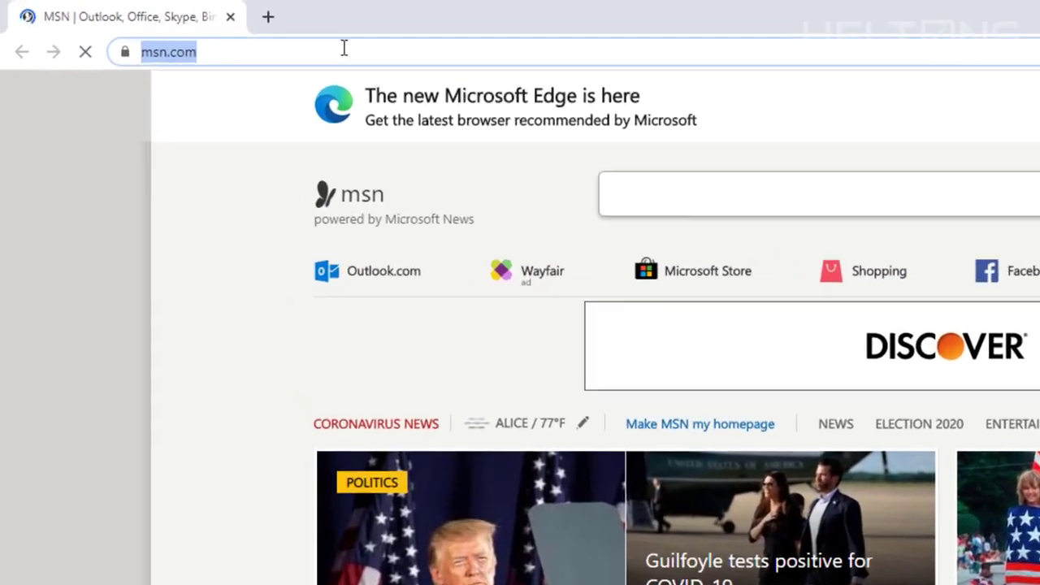
type("windorstat")
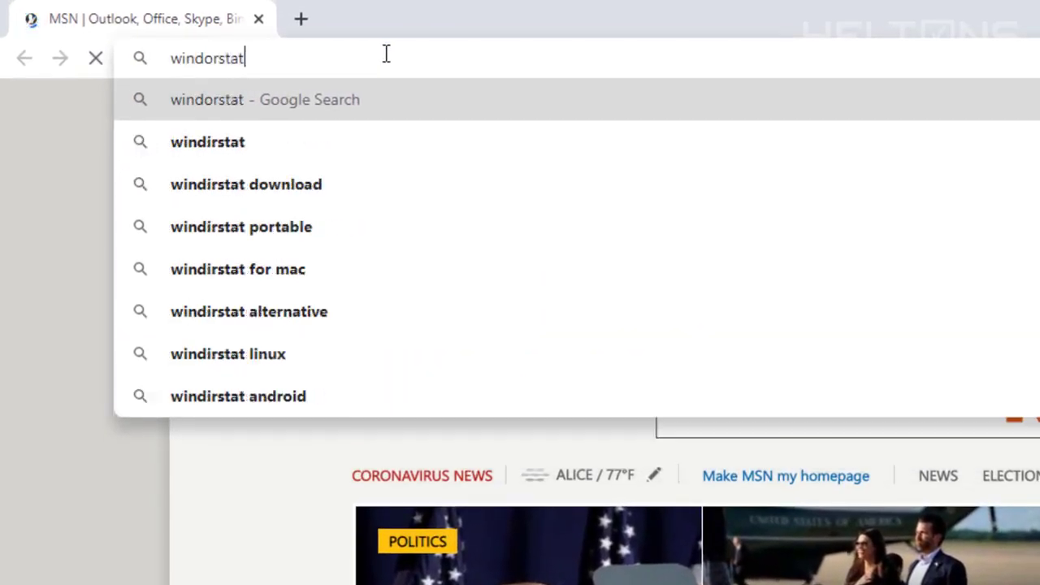
type(".net")
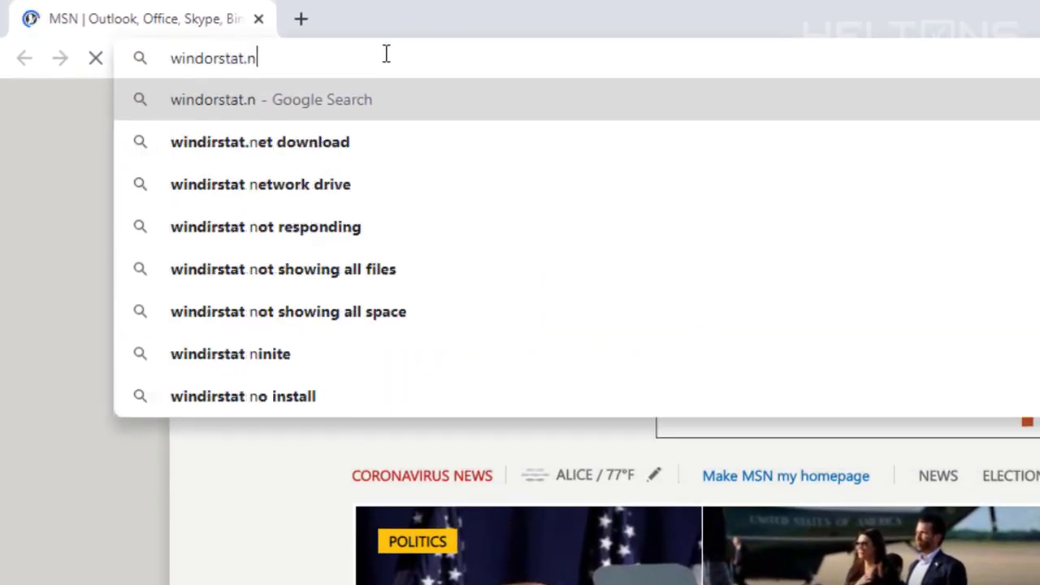
key("Left")
key("Left")
key("Left")
key("Left")
key("Left")
key("Left")
key("Left")
key("Left")
key("Left")
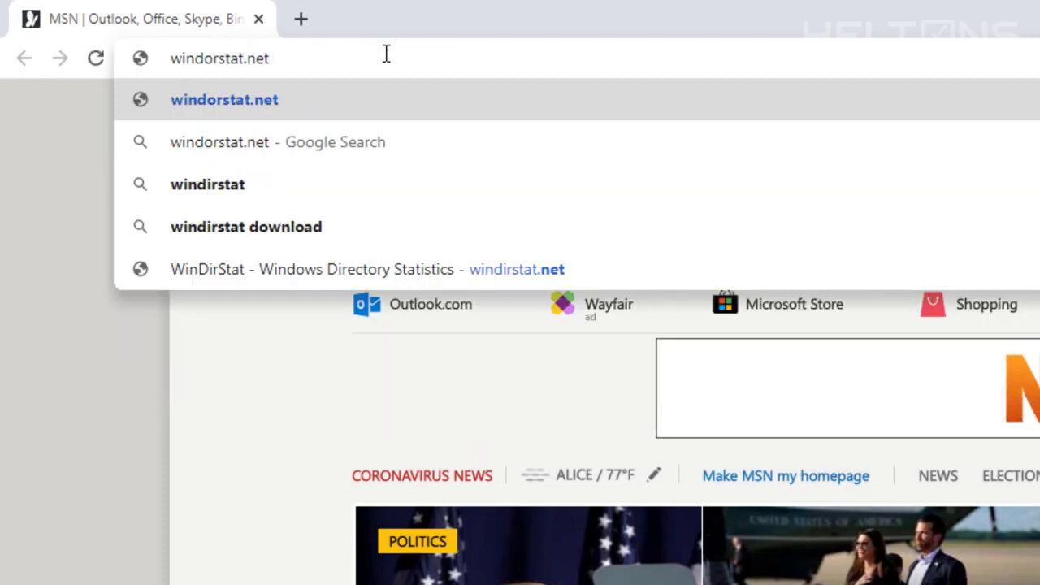
key("BackSpace")
type("i")
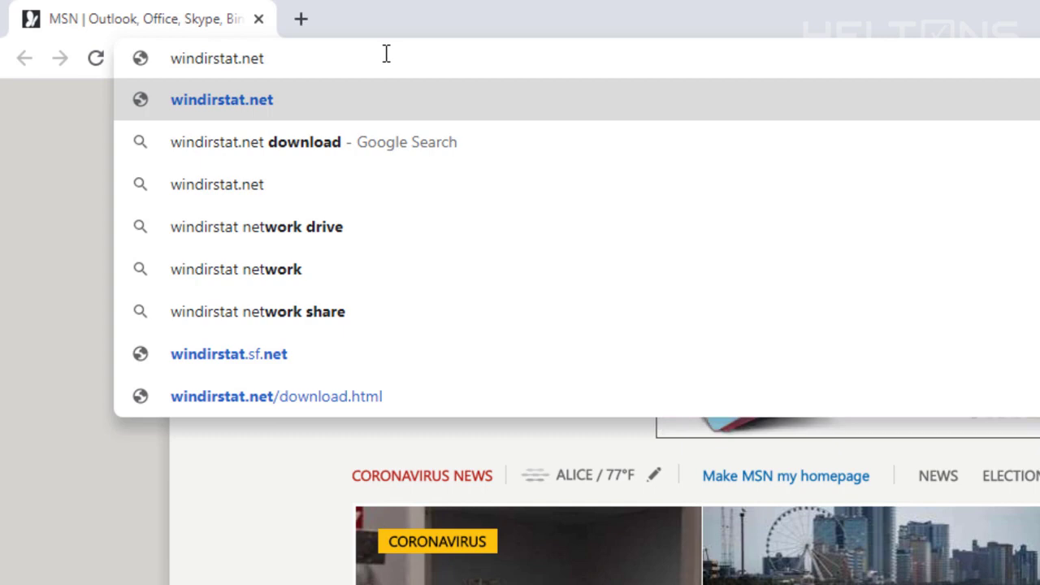
key("Return")
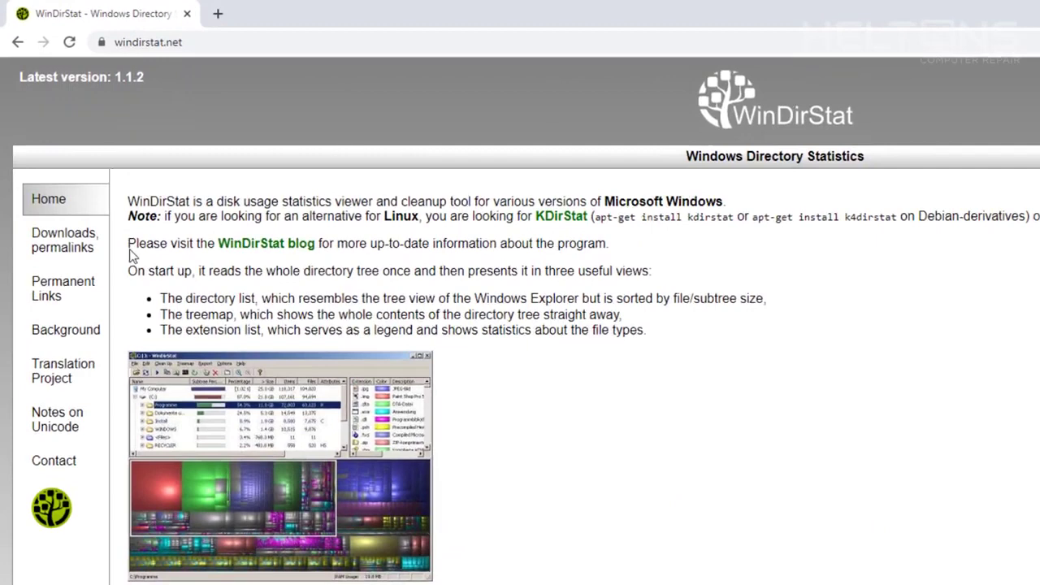
Download the WinDirStat 1.1.2 installer from its SourceForge project page, then return to the summary page.
left_click(71, 247)
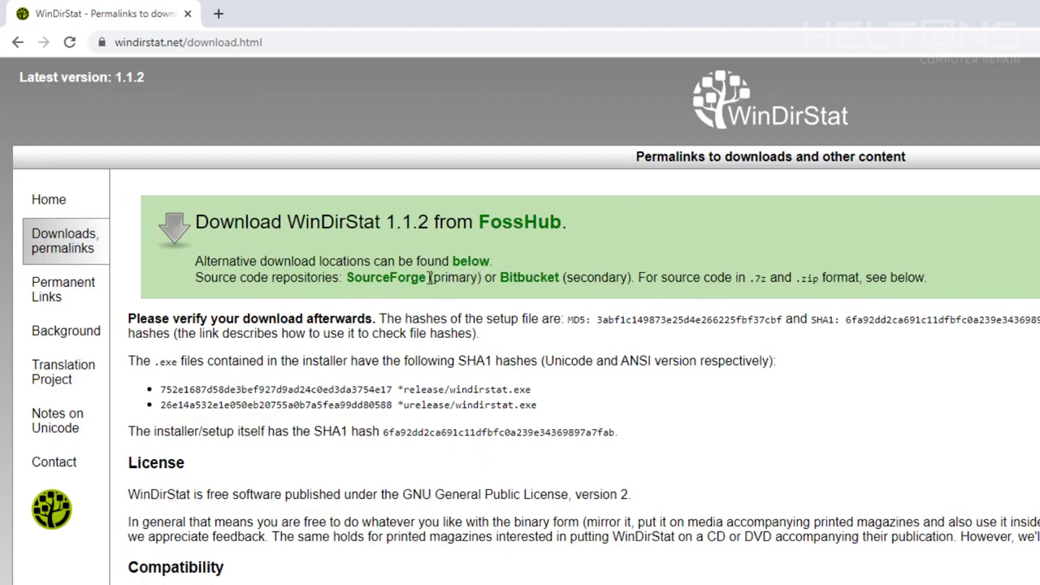
left_click(379, 278)
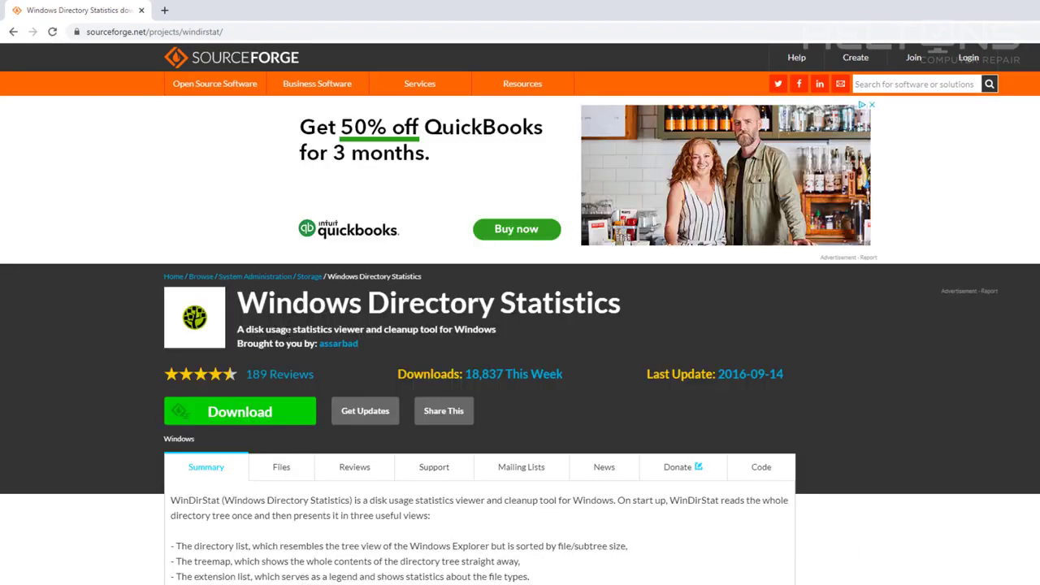
left_click(269, 413)
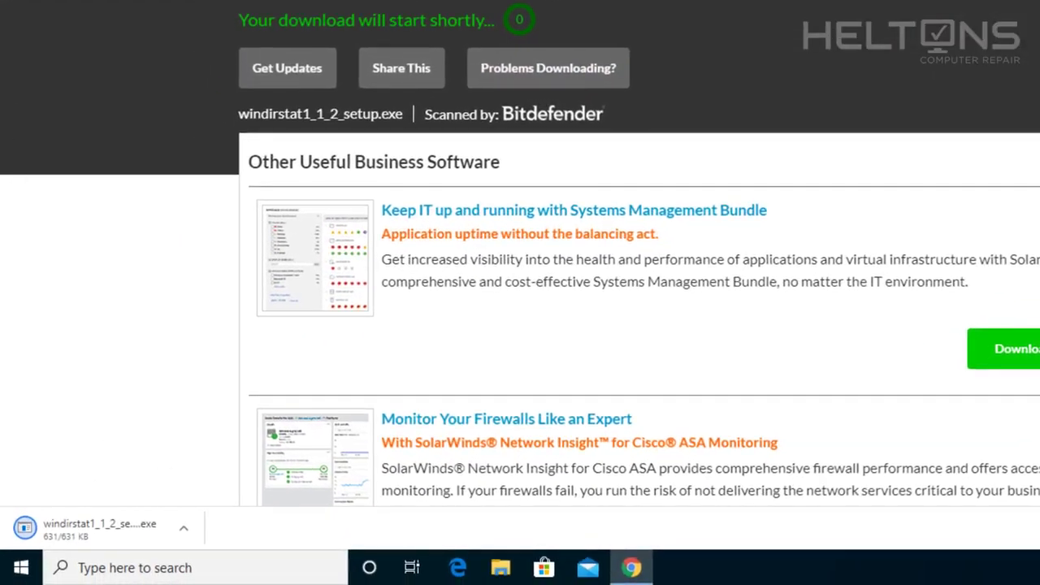
key("alt+Left")
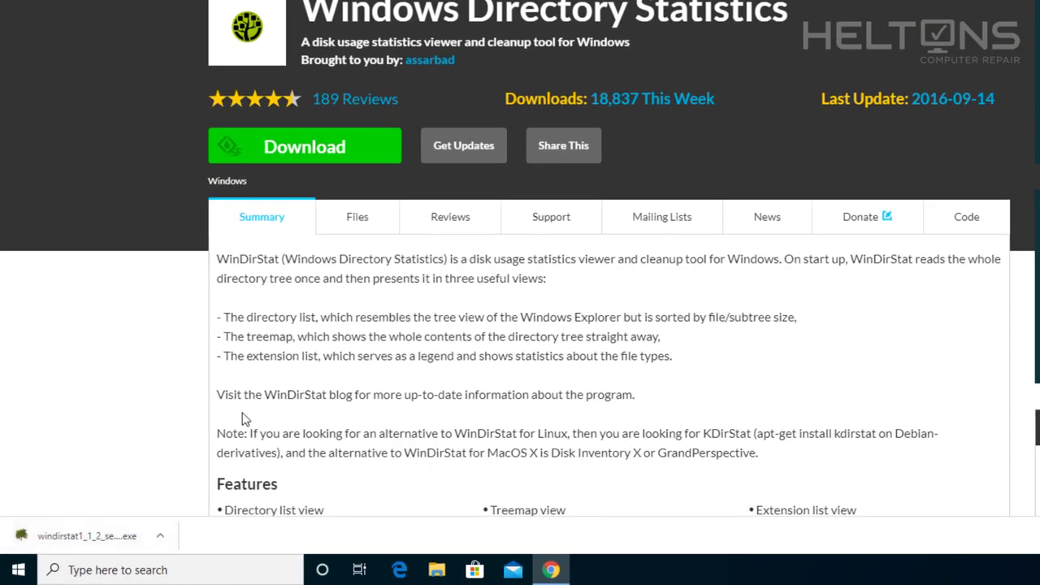
Run windirstat1_1_2_setup.exe, allow it through UAC, and accept the license agreement.
left_click(132, 532)
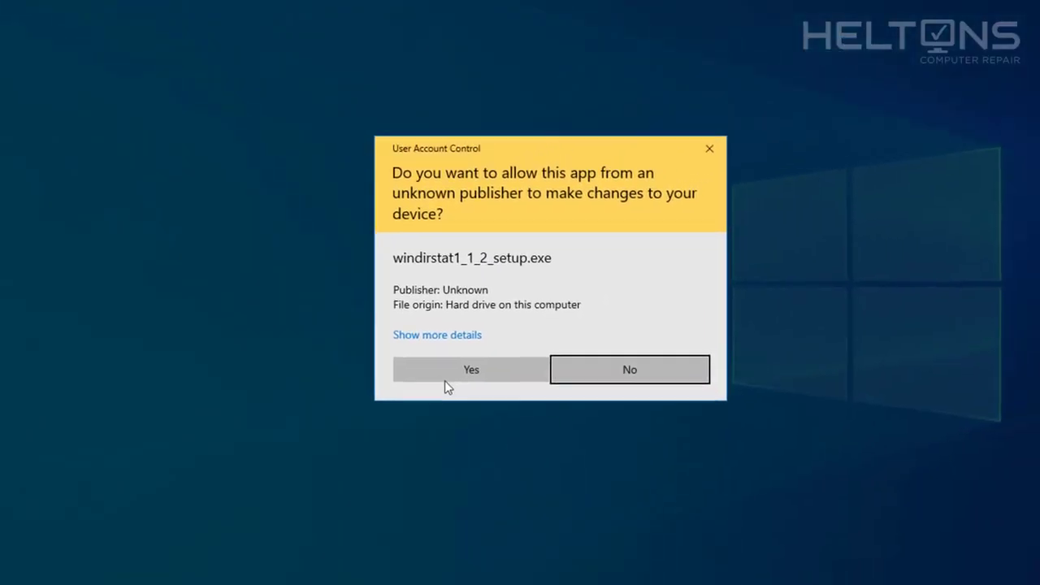
left_click(424, 393)
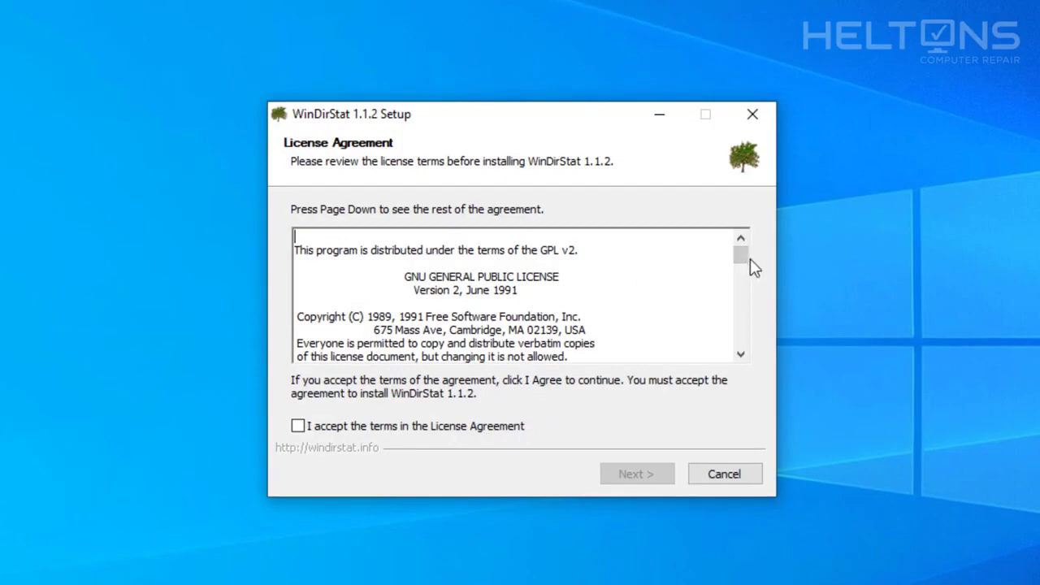
left_click_drag(748, 259, 716, 256)
left_click(304, 428)
left_click(627, 473)
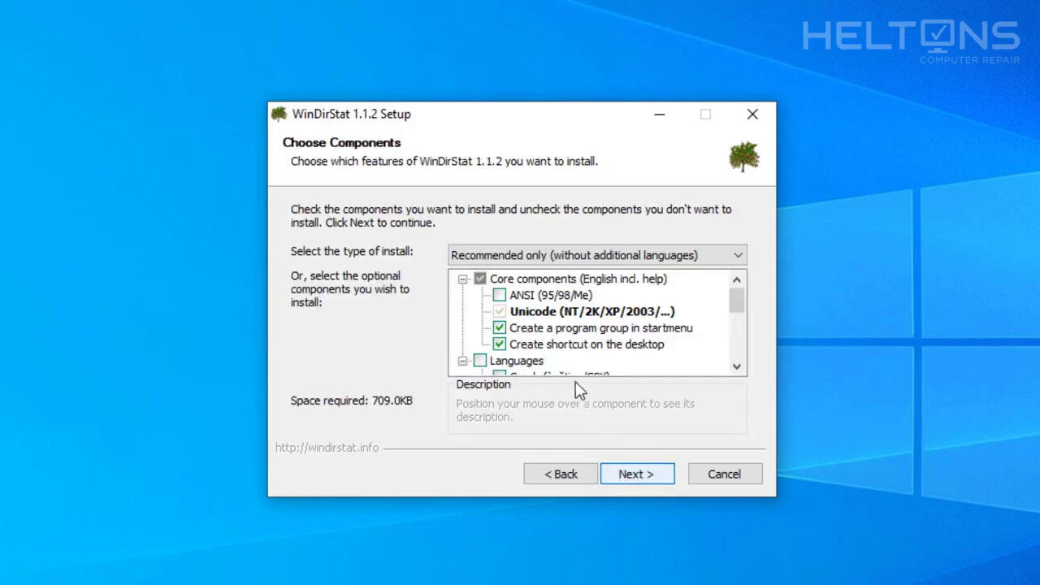
Install the recommended components to C:\Program Files (x86)\WinDirStat and finish with WinDirStat launching.
mouse_move(738, 303)
left_mouse_down()
mouse_move(736, 361)
mouse_move(736, 286)
left_mouse_up()
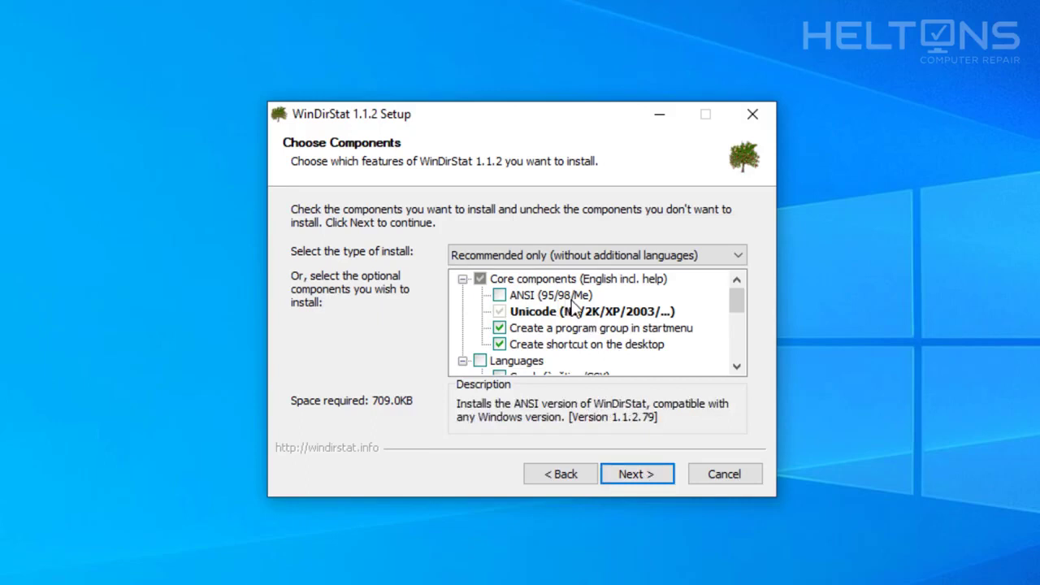
left_click(648, 475)
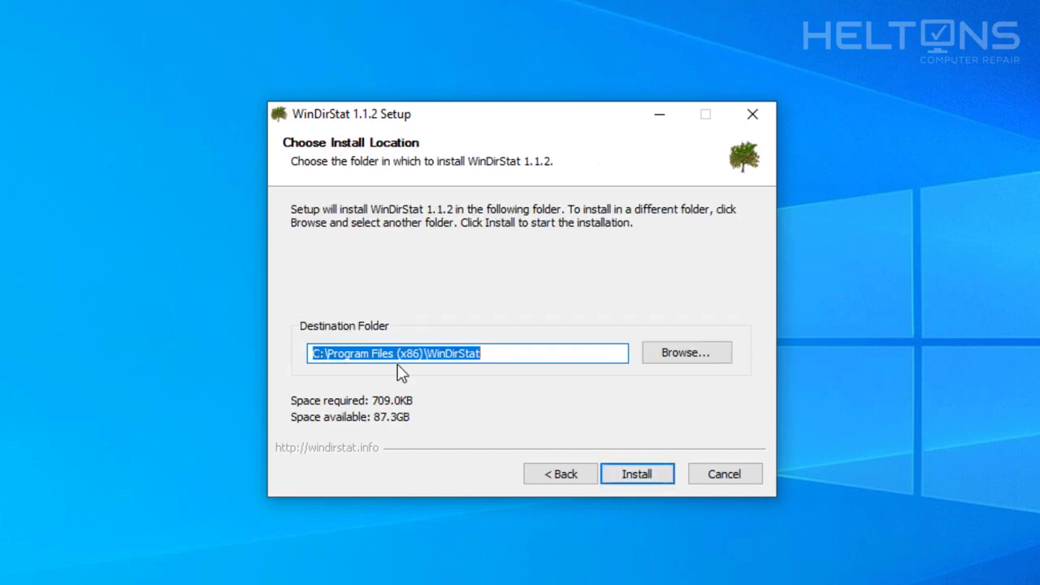
left_click(647, 478)
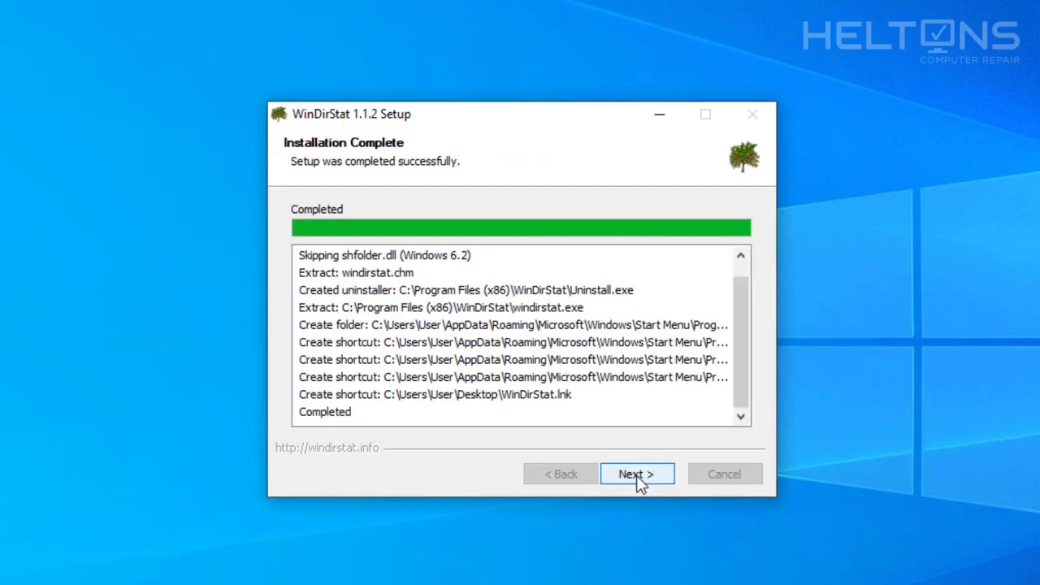
left_click(640, 481)
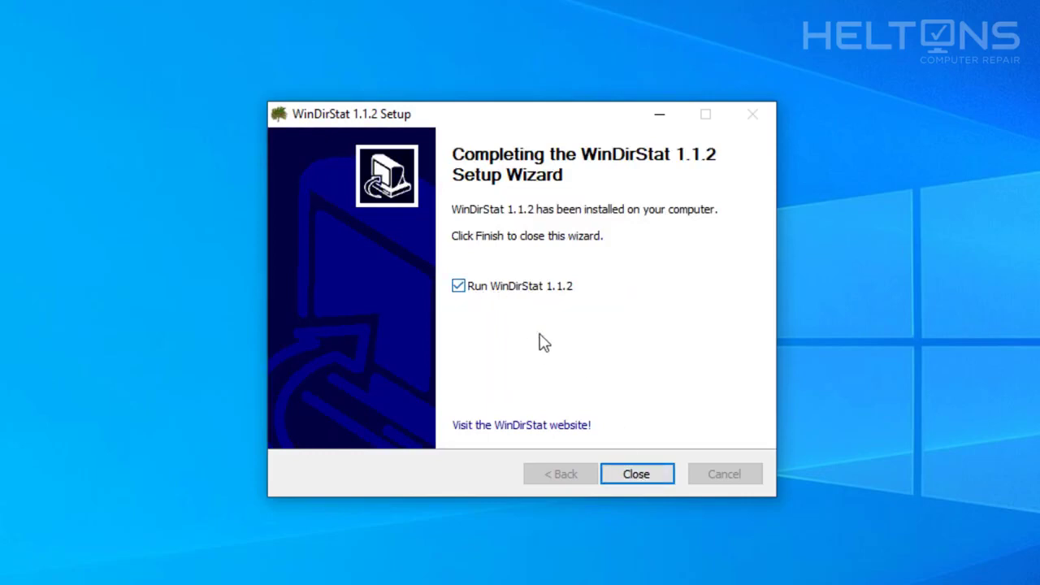
left_click(642, 479)
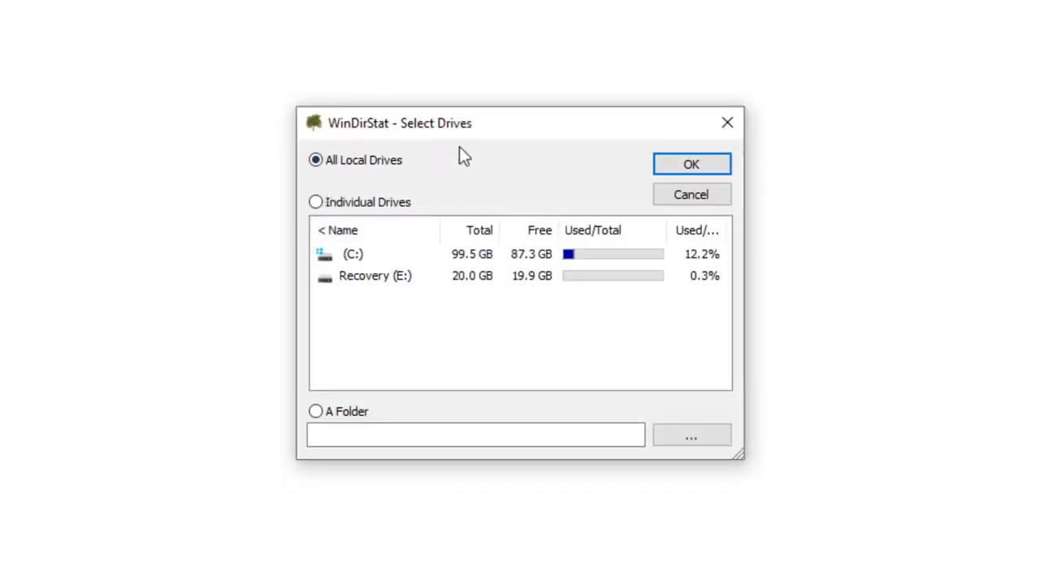
Choose Individual Drives with only (C:) selected and start the scan.
left_click(353, 257)
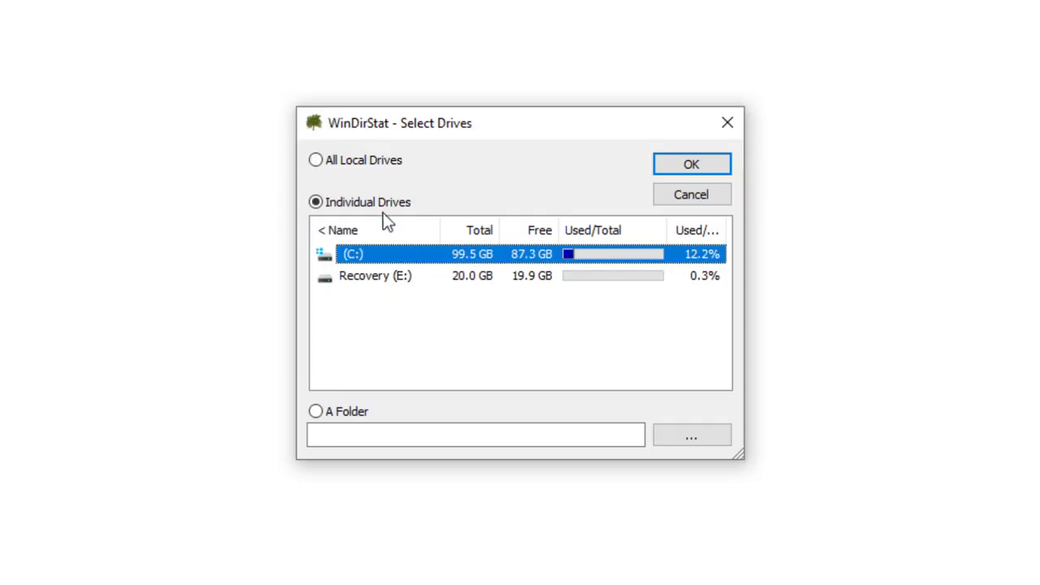
left_click(357, 162)
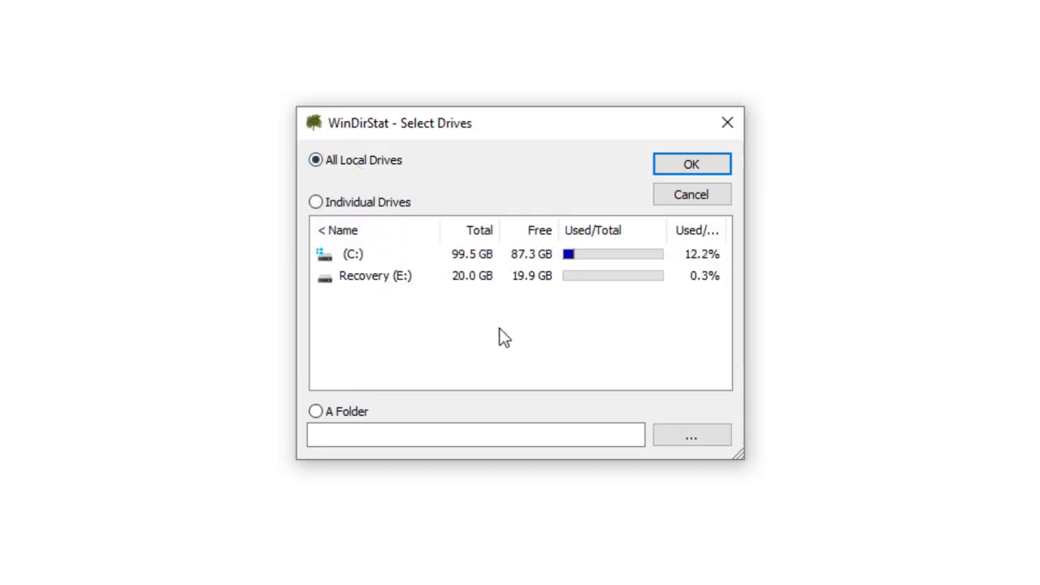
left_click(355, 257)
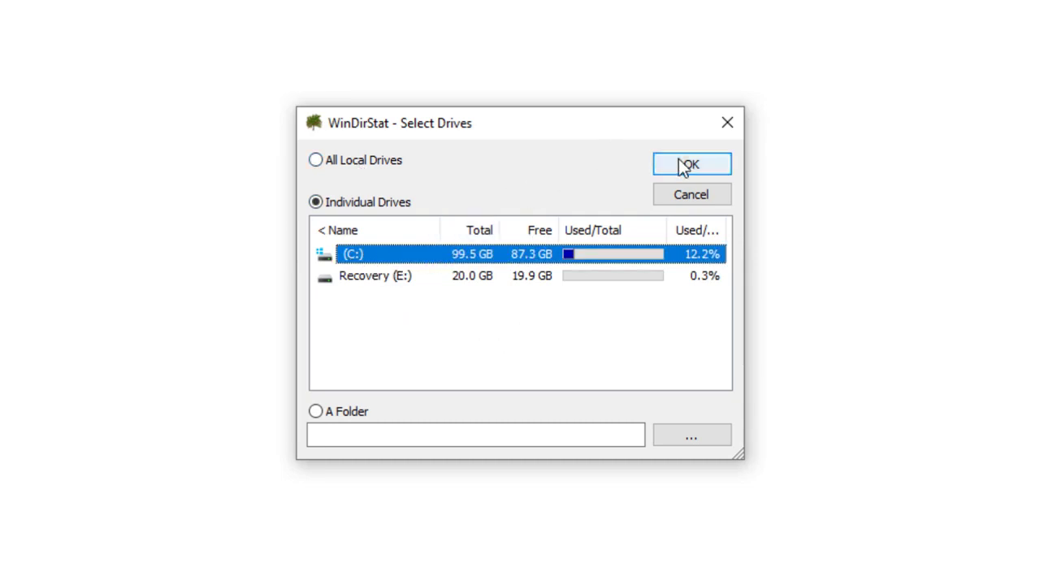
left_click(684, 165)
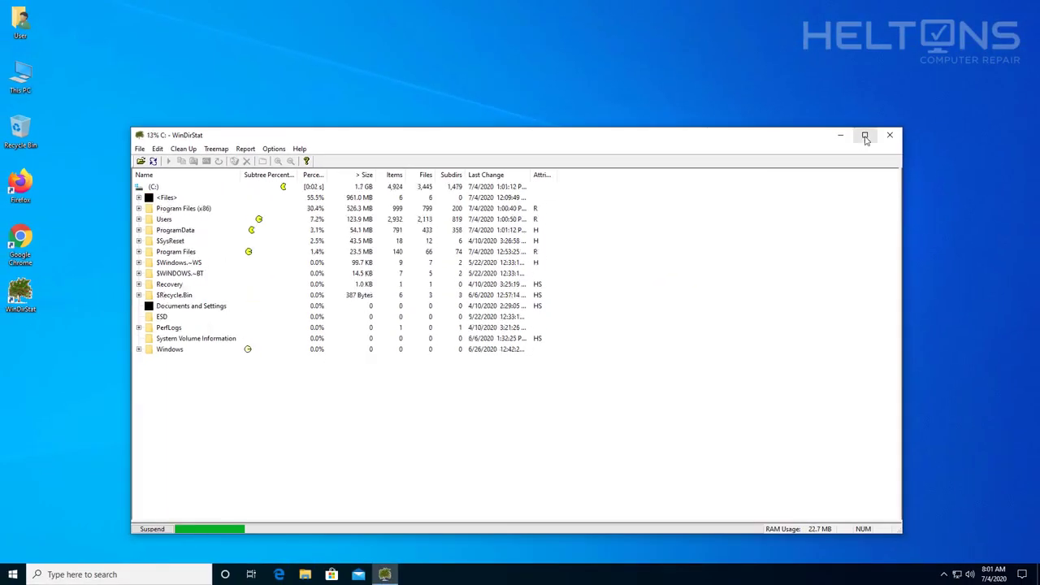
Maximize WinDirStat and let the C: scan complete at 13.5 GB in 292,939 items.
left_click(865, 134)
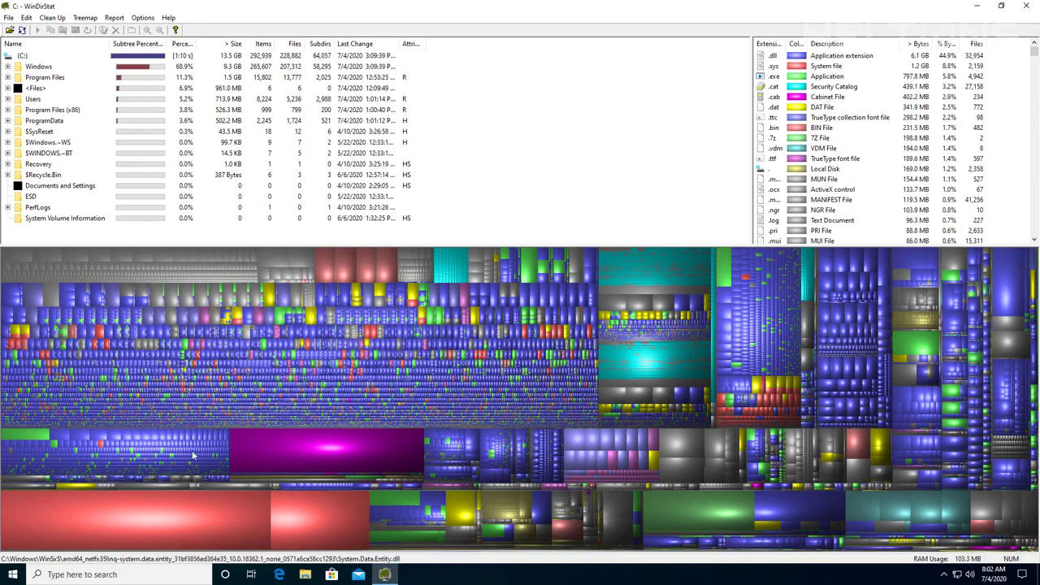
left_click(163, 519)
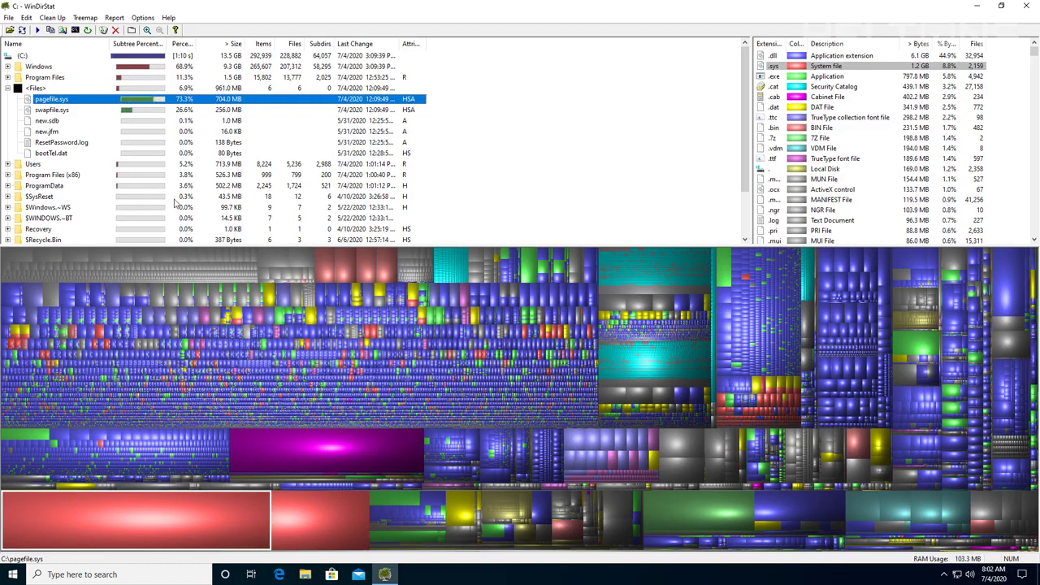
left_click(314, 518)
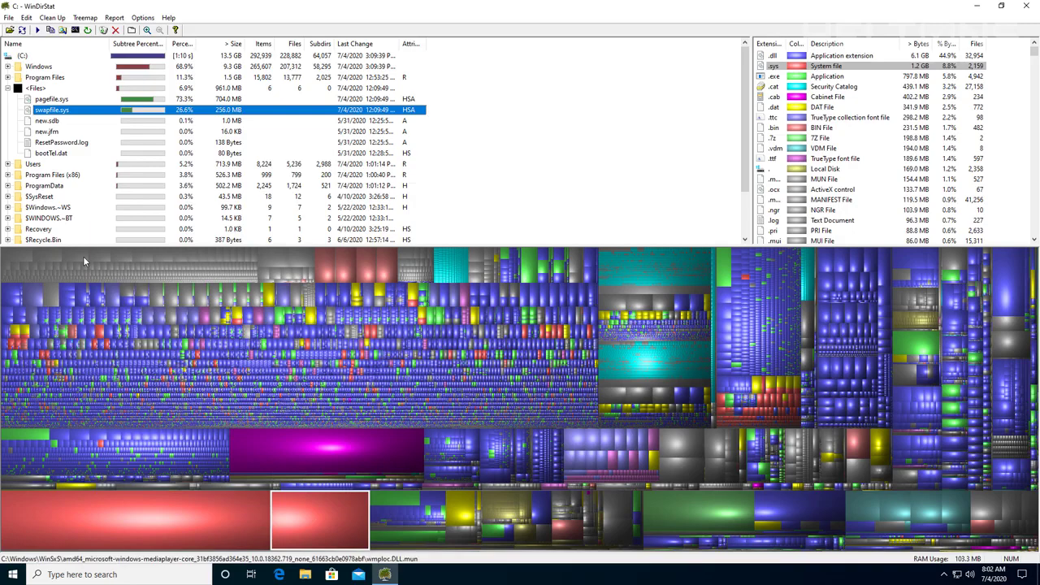
left_click(8, 88)
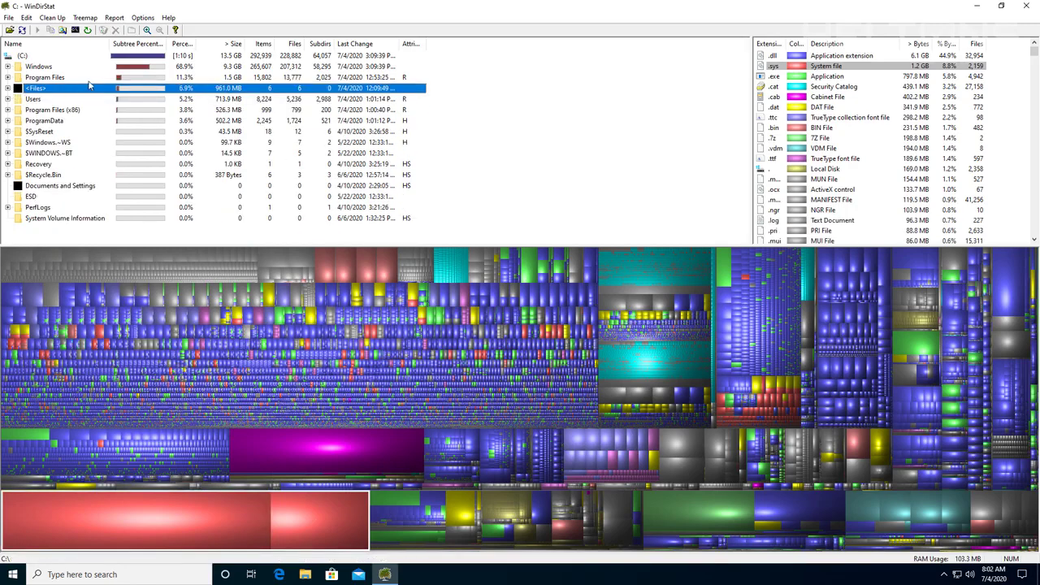
left_click(80, 70)
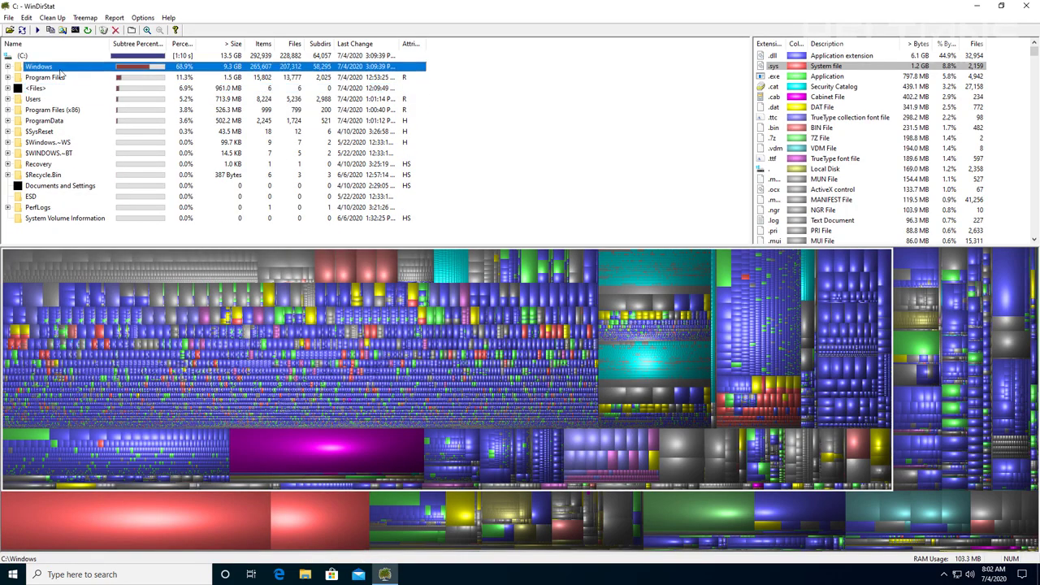
left_click(7, 67)
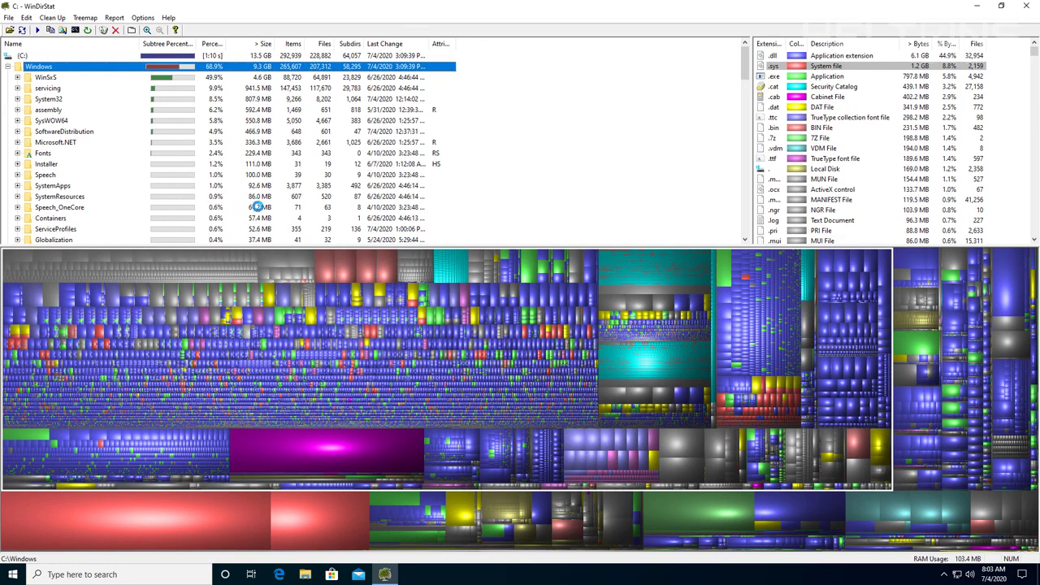
scroll(175, 167, "down", 10)
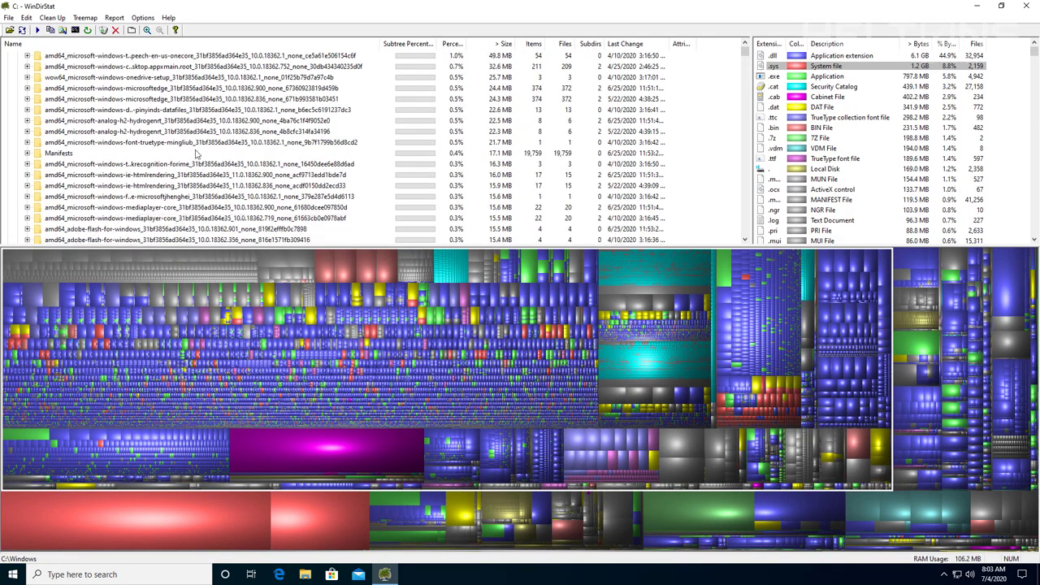
scroll(198, 168, "down", 15)
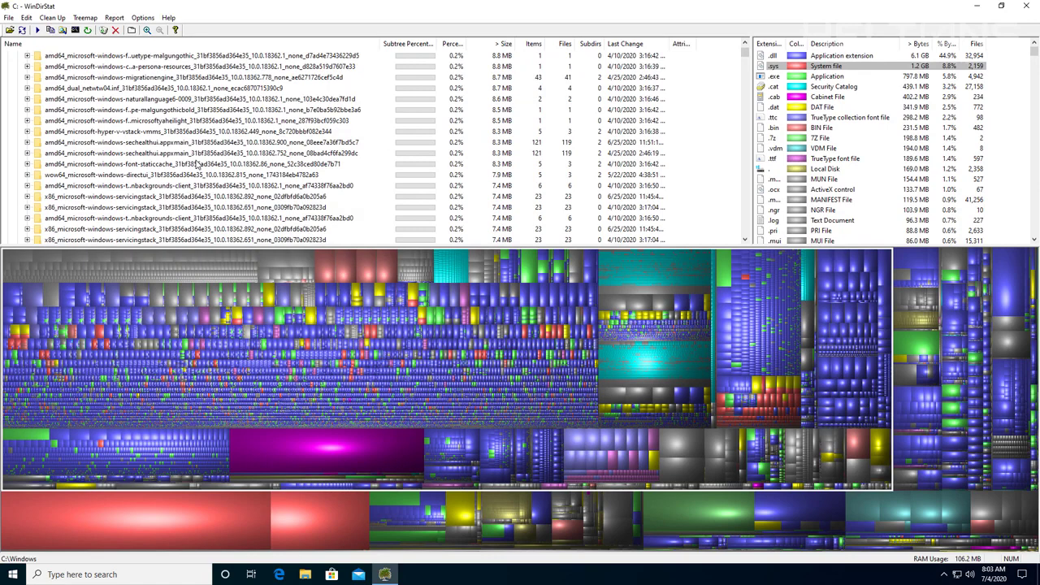
scroll(231, 162, "up", 6)
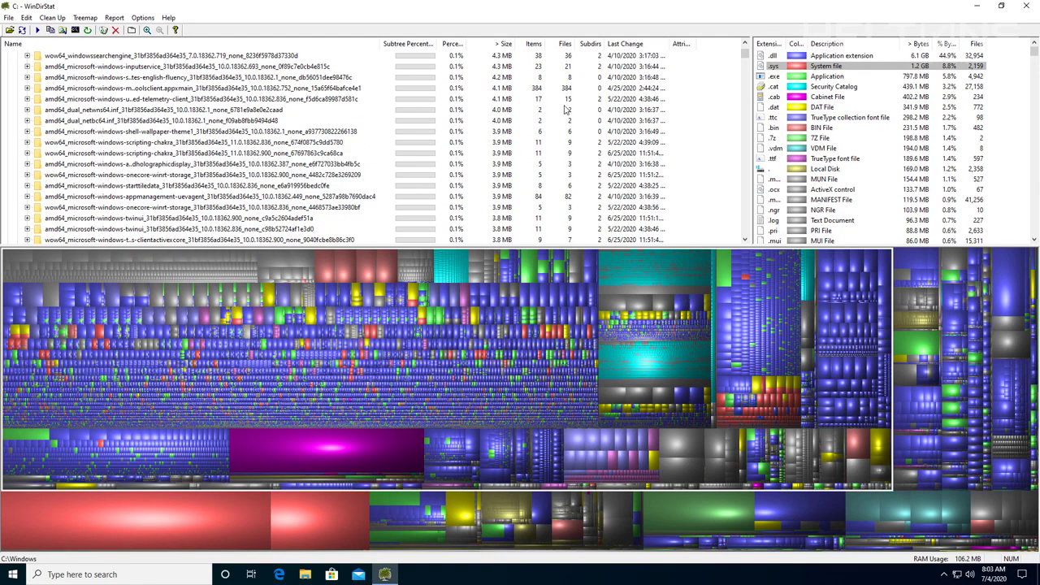
scroll(148, 126, "up", 15)
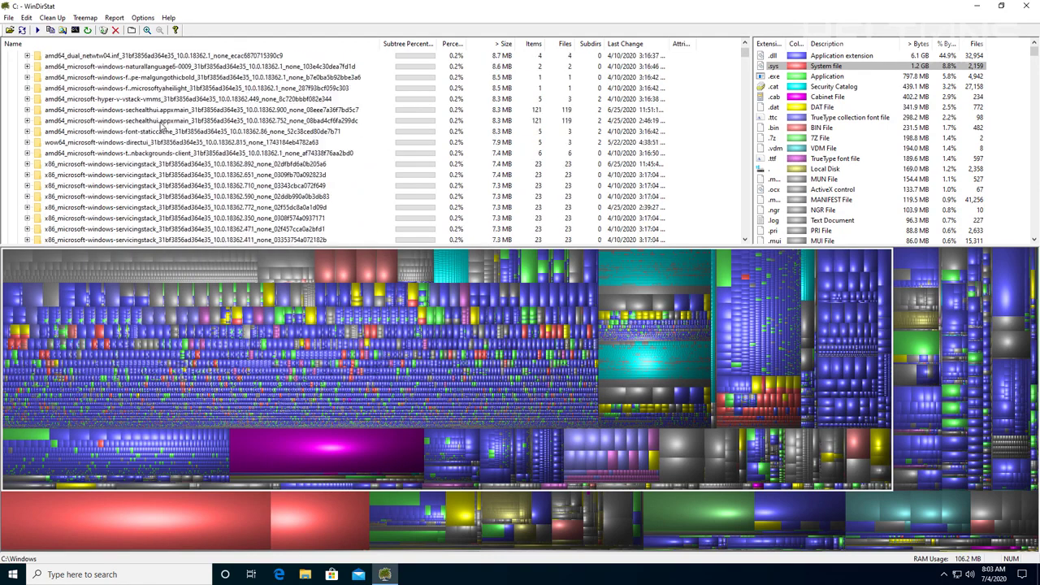
scroll(151, 126, "up", 15)
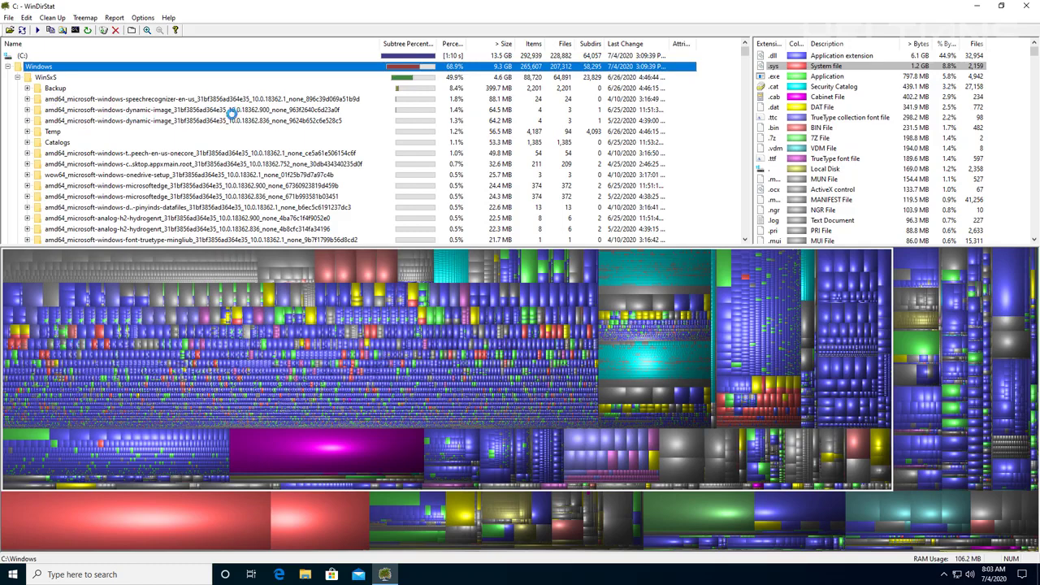
Collapse Windows, then expand Users and the User profile folder to reach Downloads.
left_click(8, 66)
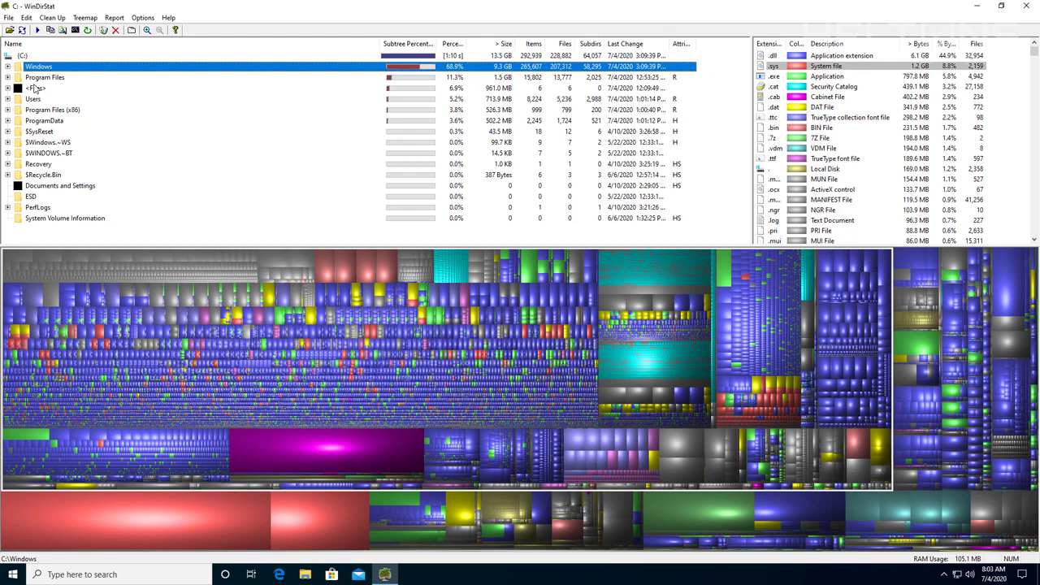
left_click(8, 99)
left_click(40, 111)
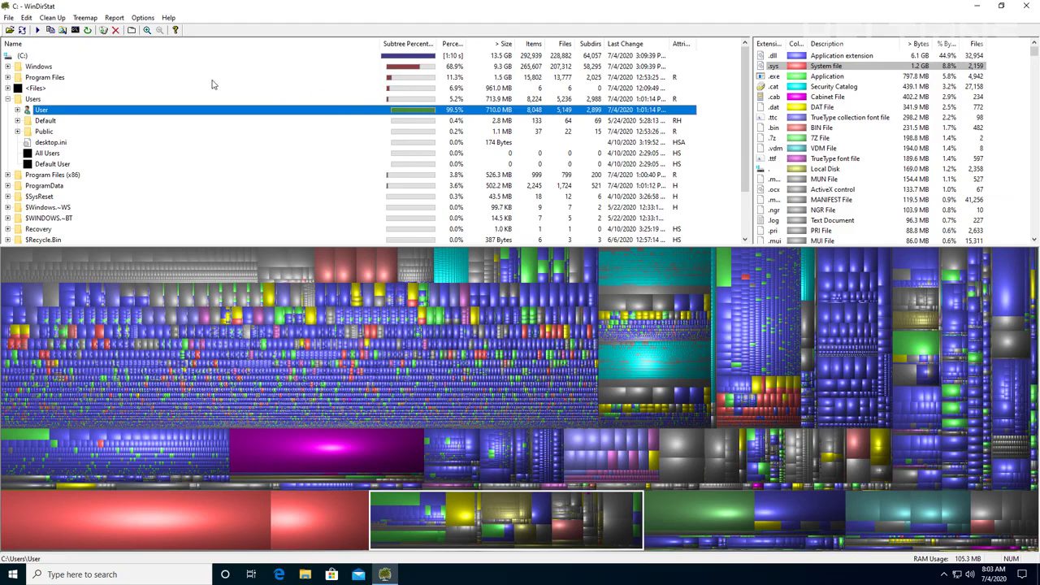
left_click(18, 110)
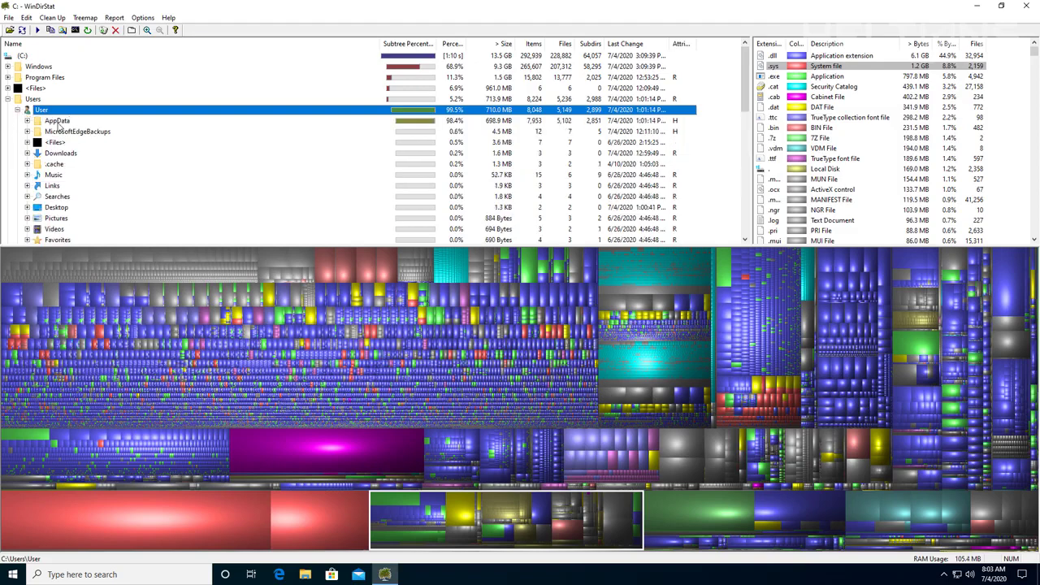
scroll(65, 154, "down", 2)
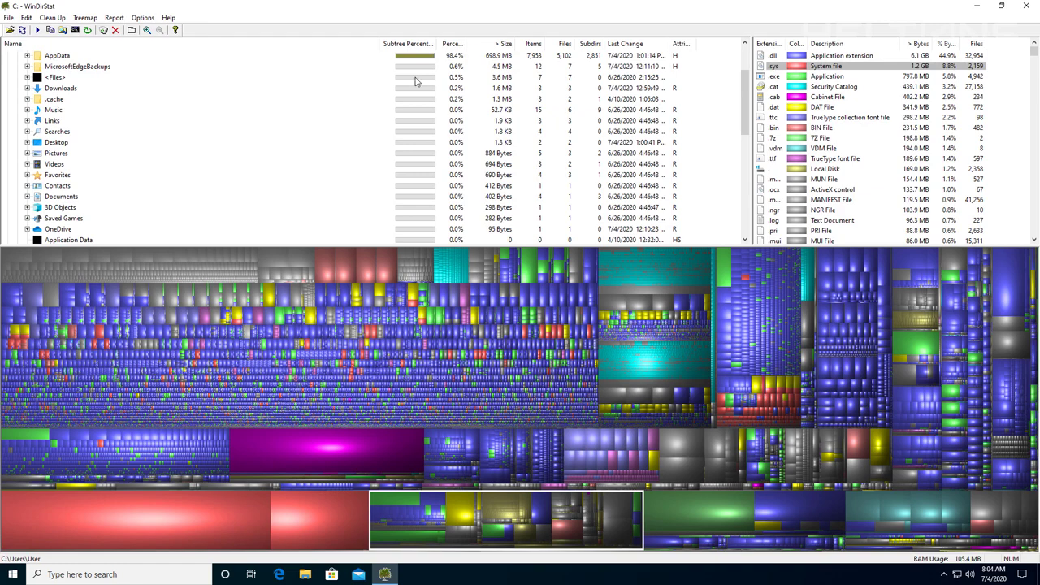
Expand the Downloads folder and select the BlueStacksInstaller file.
left_click(71, 87)
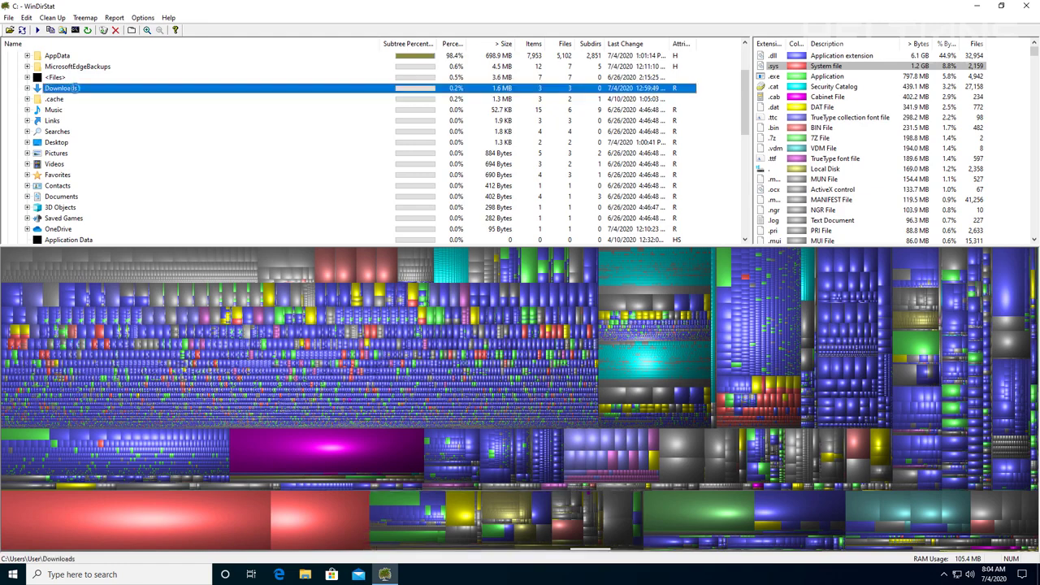
double_click(75, 88)
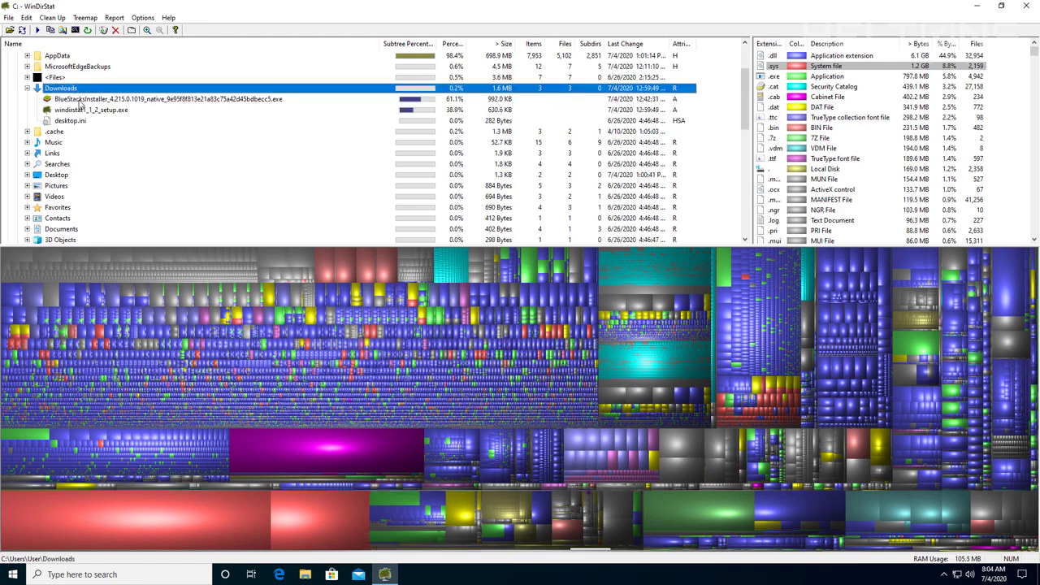
left_click(81, 100)
left_click(82, 112)
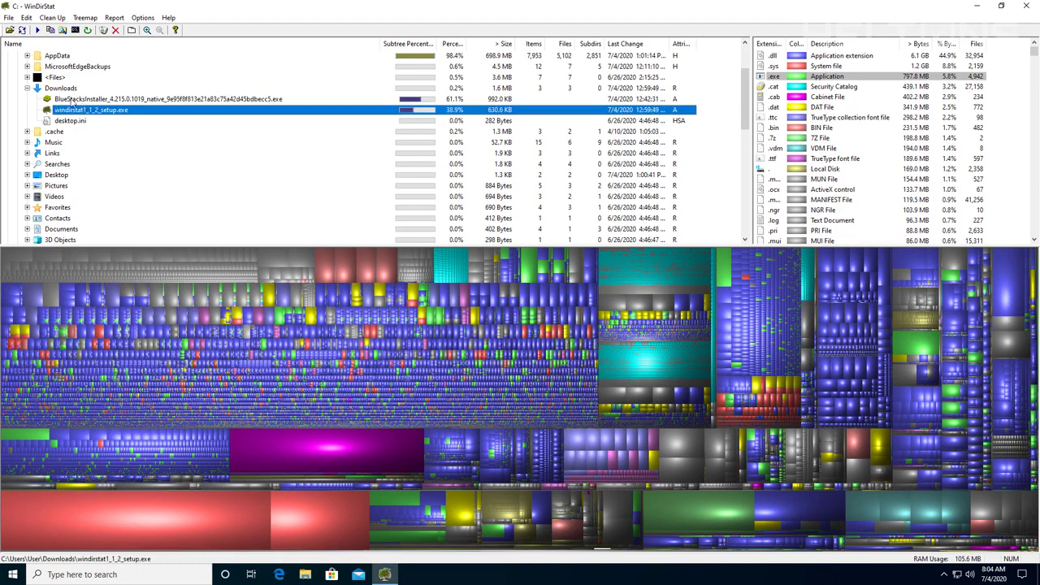
left_click(73, 101)
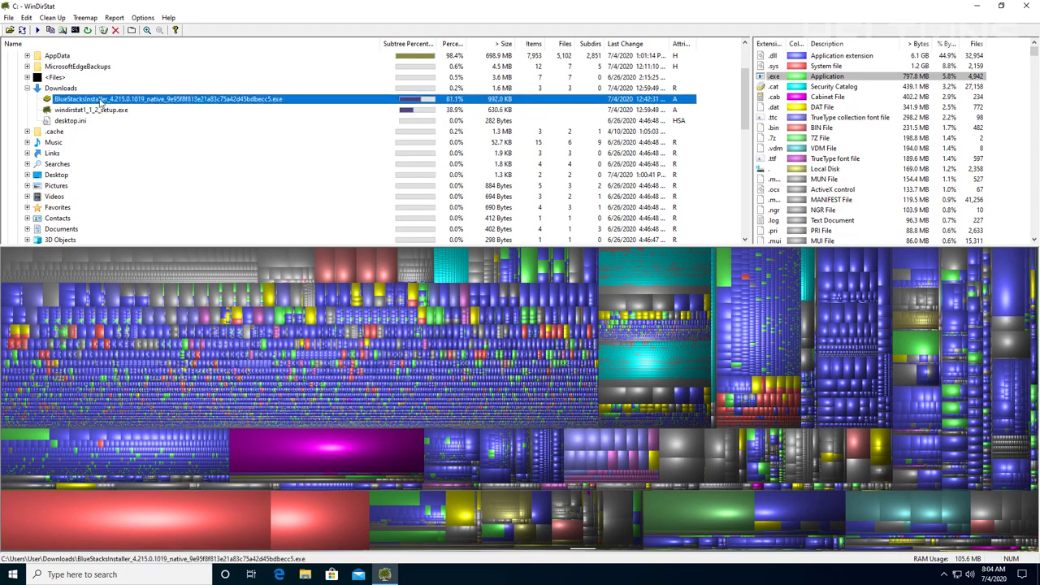
left_click(65, 89)
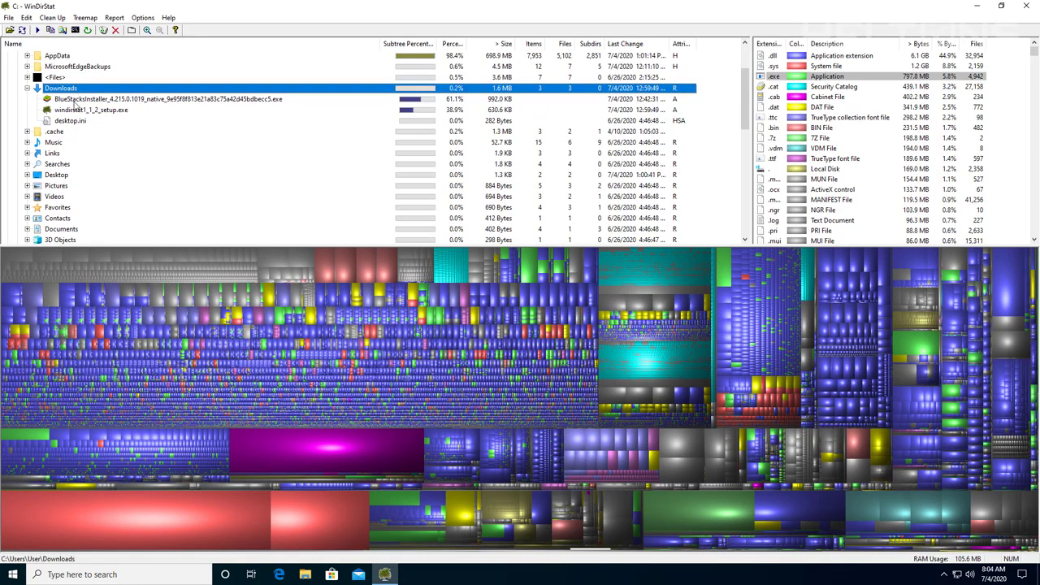
left_click(75, 100)
Delete the BlueStacks installer with 'Delete (no way to undelete!)', confirming both dialogs.
right_click(77, 104)
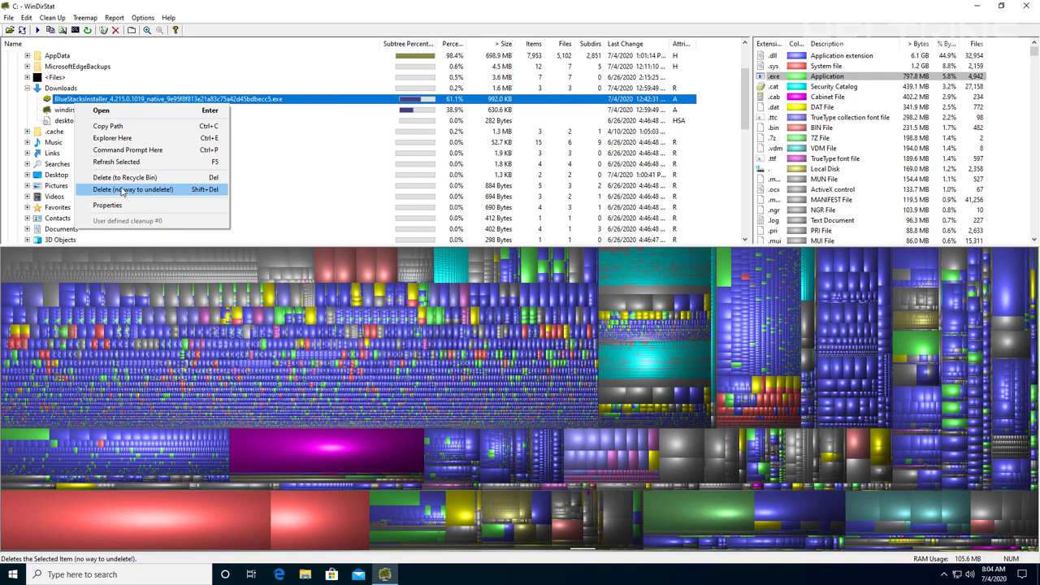
left_click(122, 189)
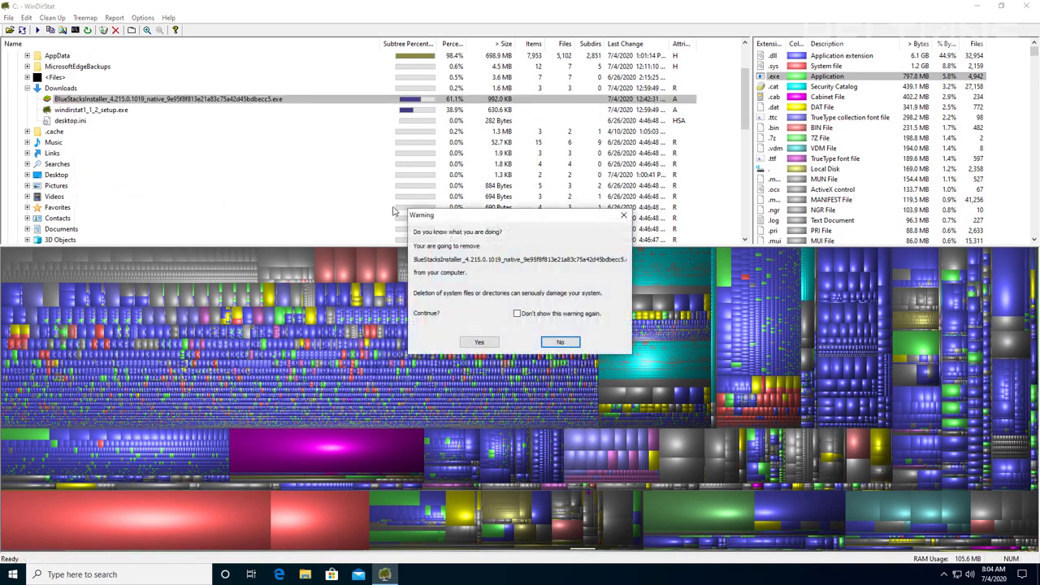
left_click(560, 342)
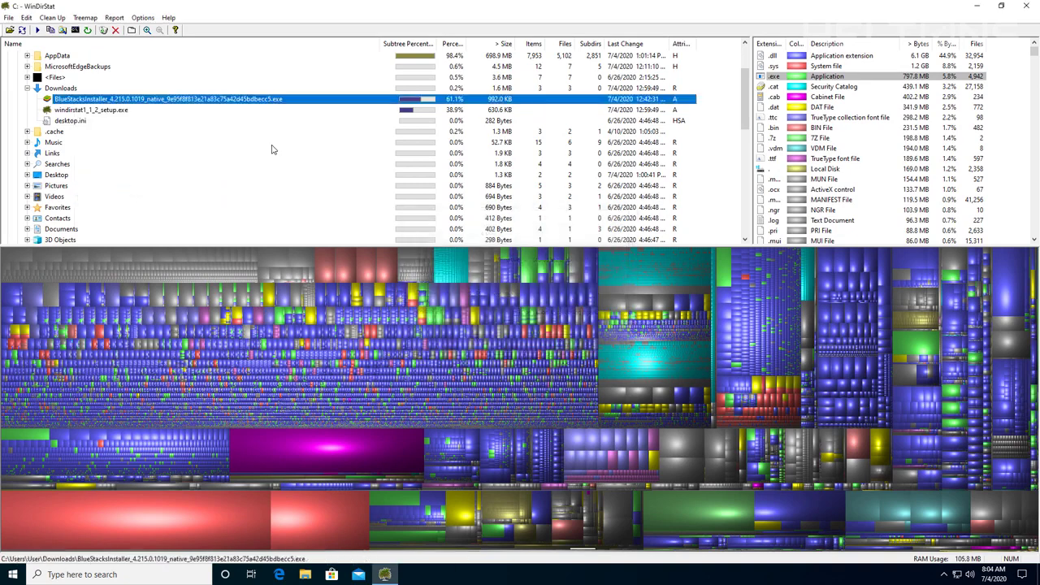
right_click(187, 101)
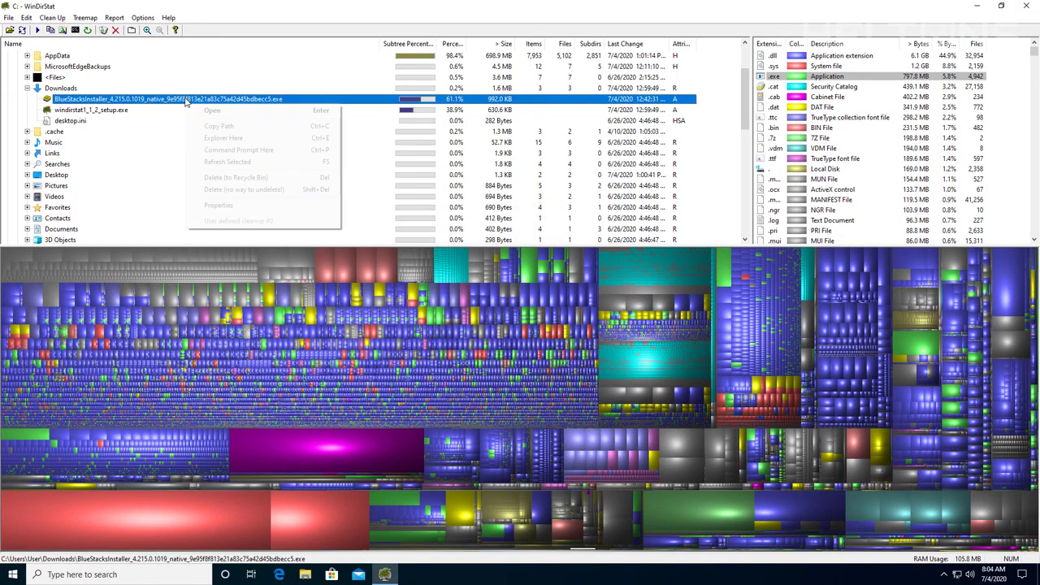
left_click(244, 189)
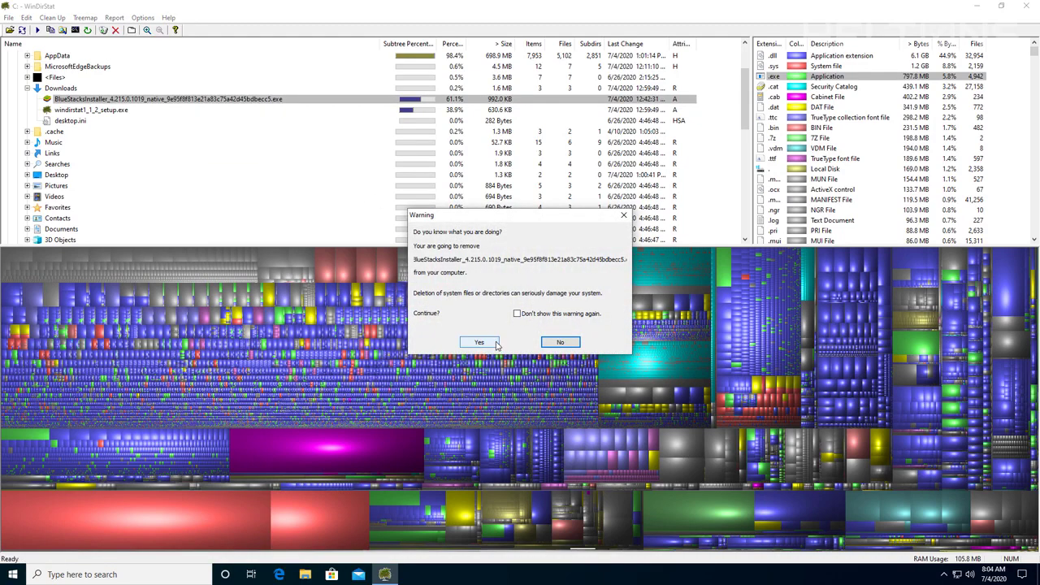
left_click(498, 342)
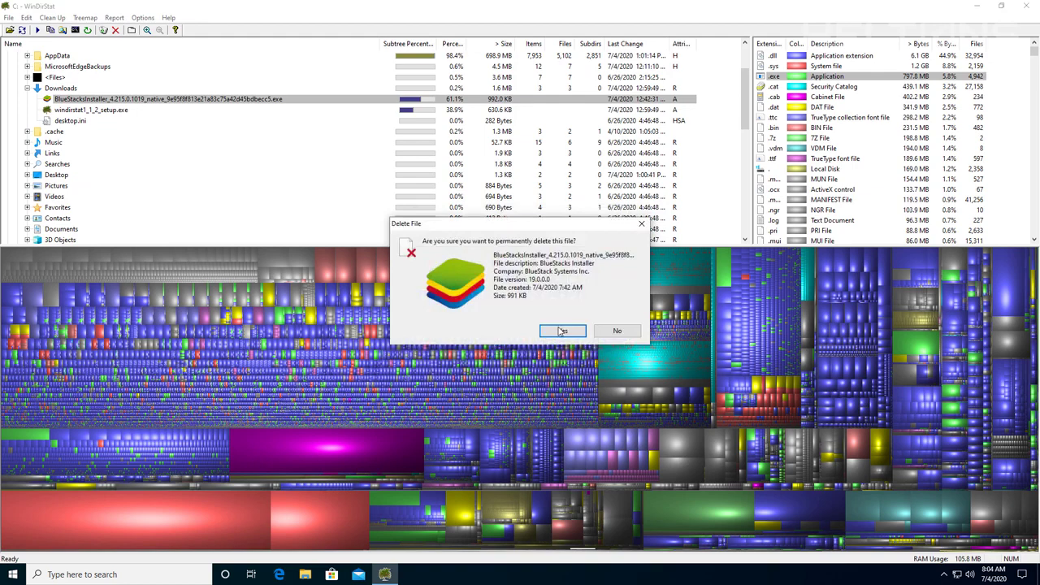
left_click(561, 331)
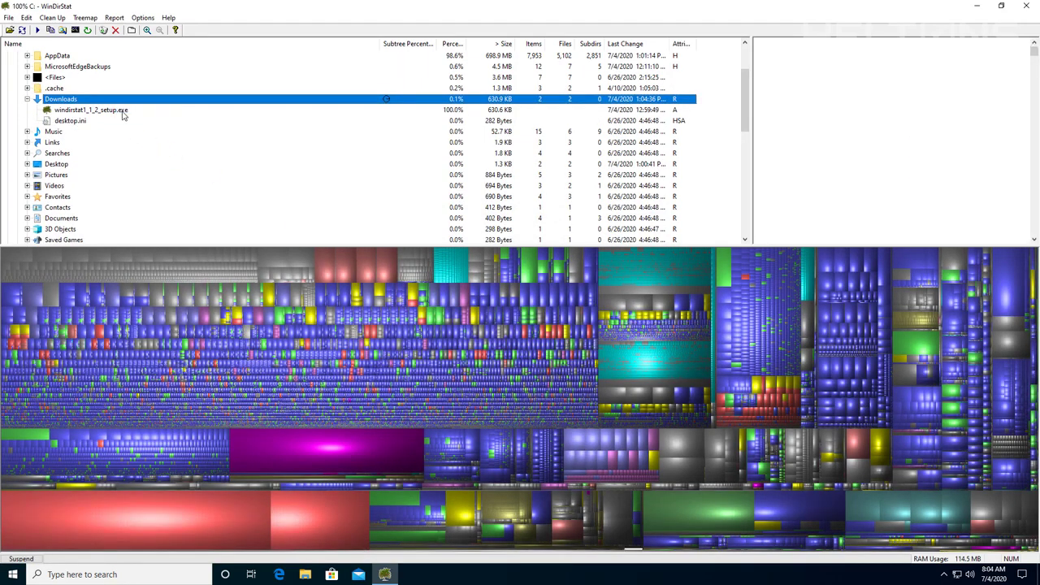
Delete windirstat1_1_2_setup.exe with 'Delete (no way to undelete!)', confirming the Warning and Delete File dialogs.
left_click(122, 112)
right_click(123, 113)
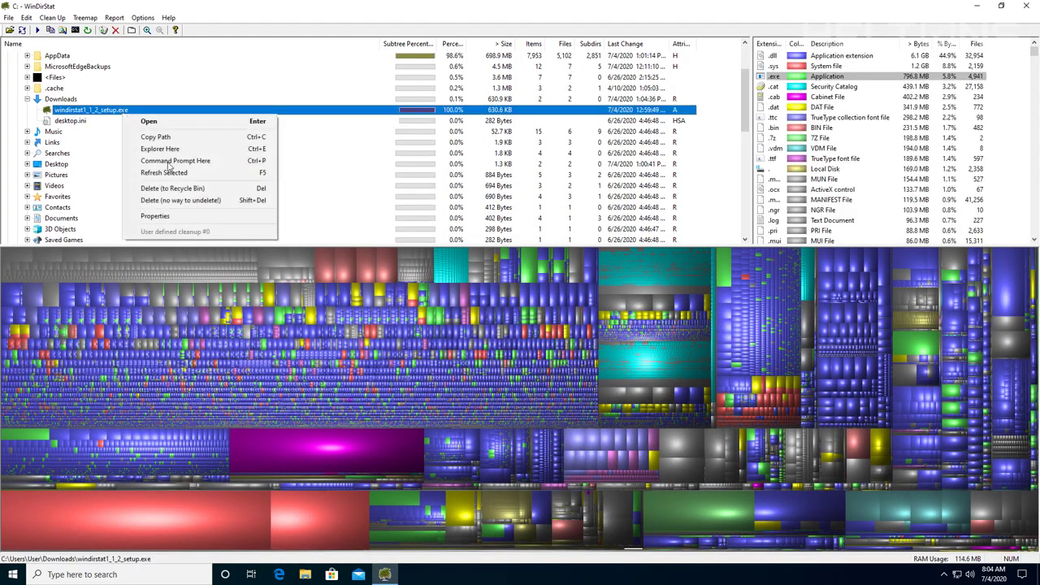
left_click(192, 203)
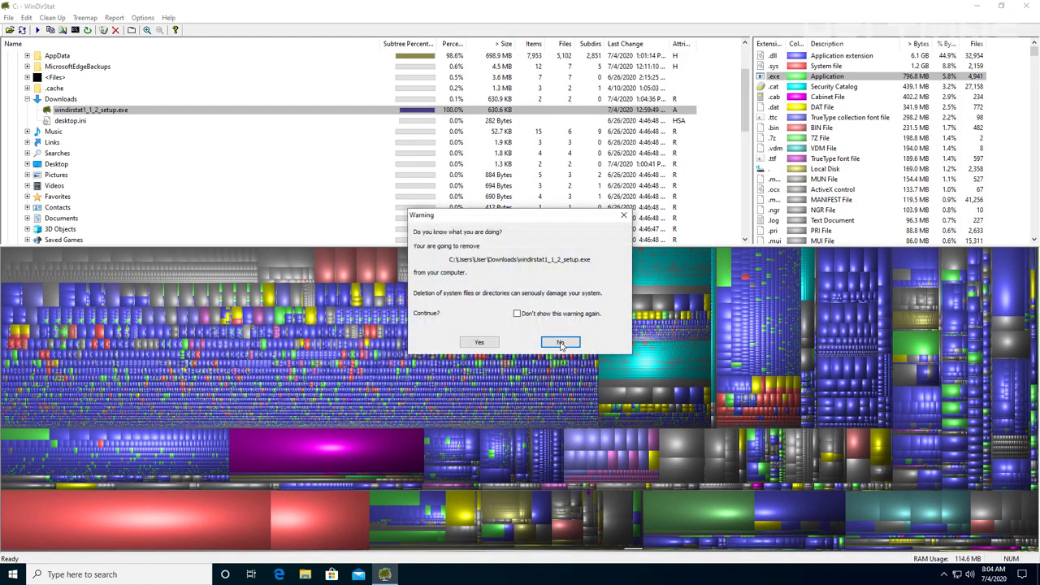
left_click(479, 343)
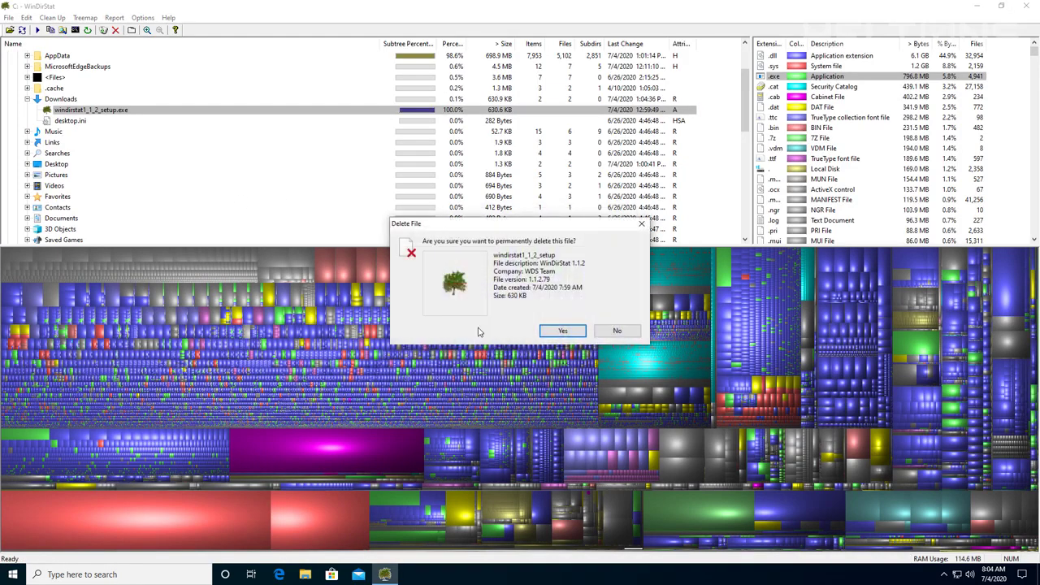
left_click(560, 333)
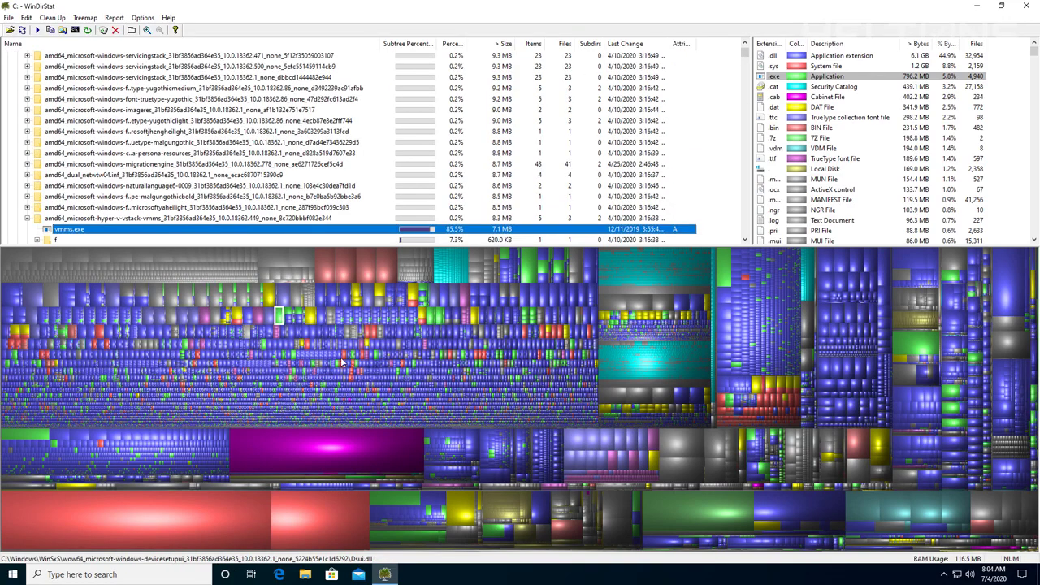
scroll(121, 199, "up", 10)
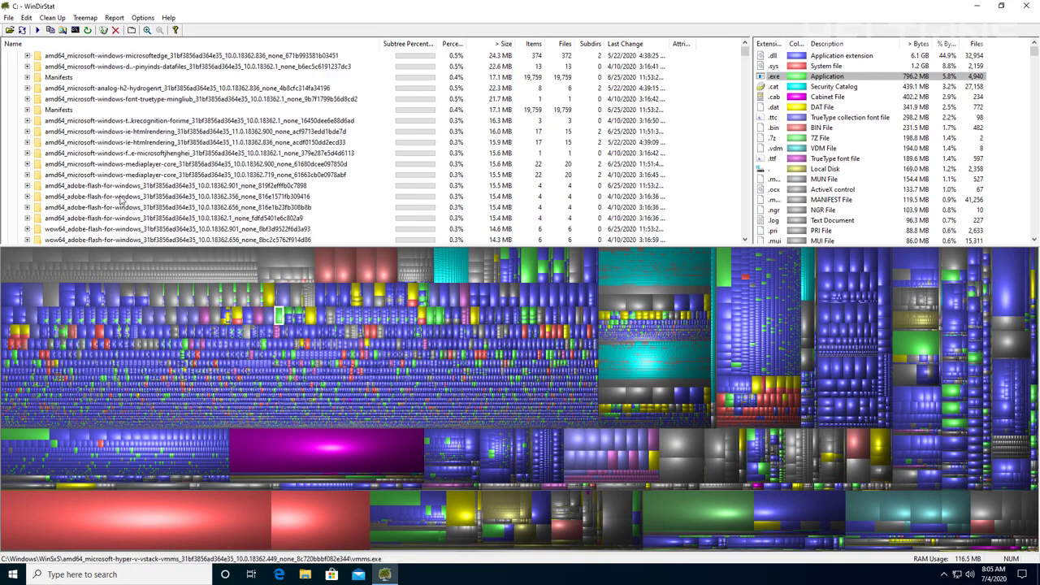
scroll(105, 197, "up", 5)
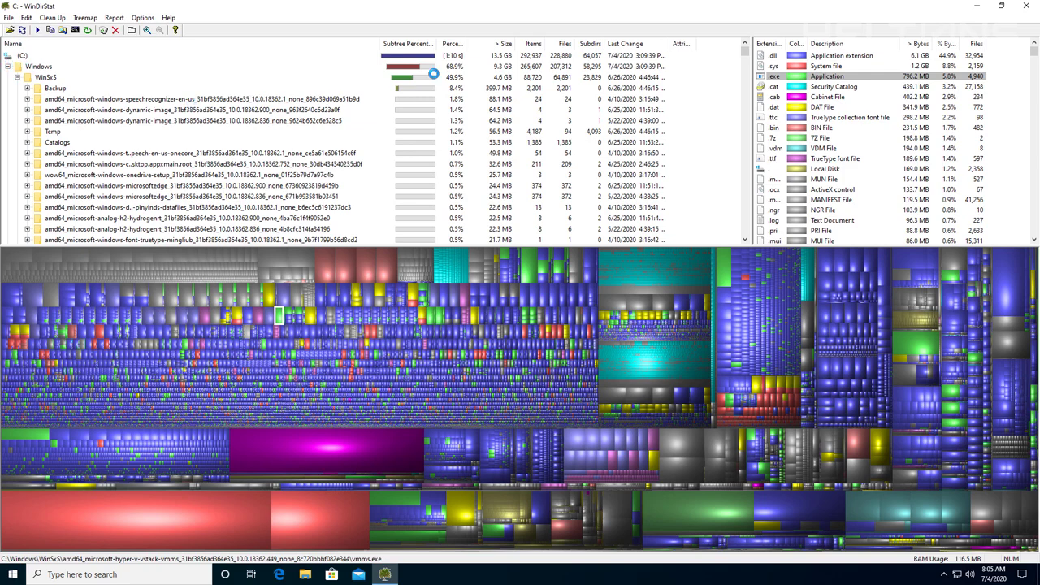
Close the frozen WinDirStat window, forcing it shut through the not-responding dialog.
left_click(1024, 6)
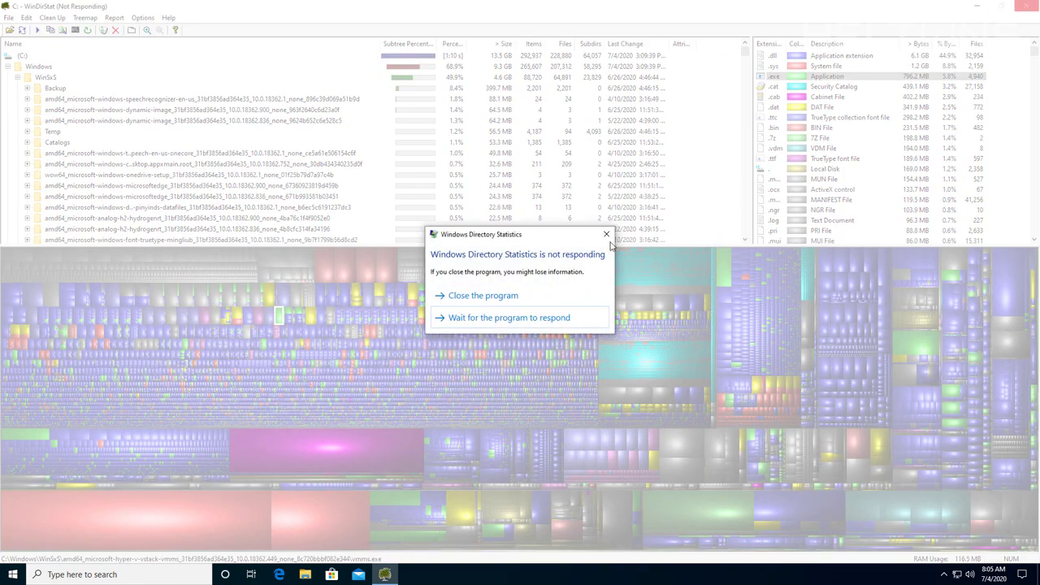
left_click(609, 234)
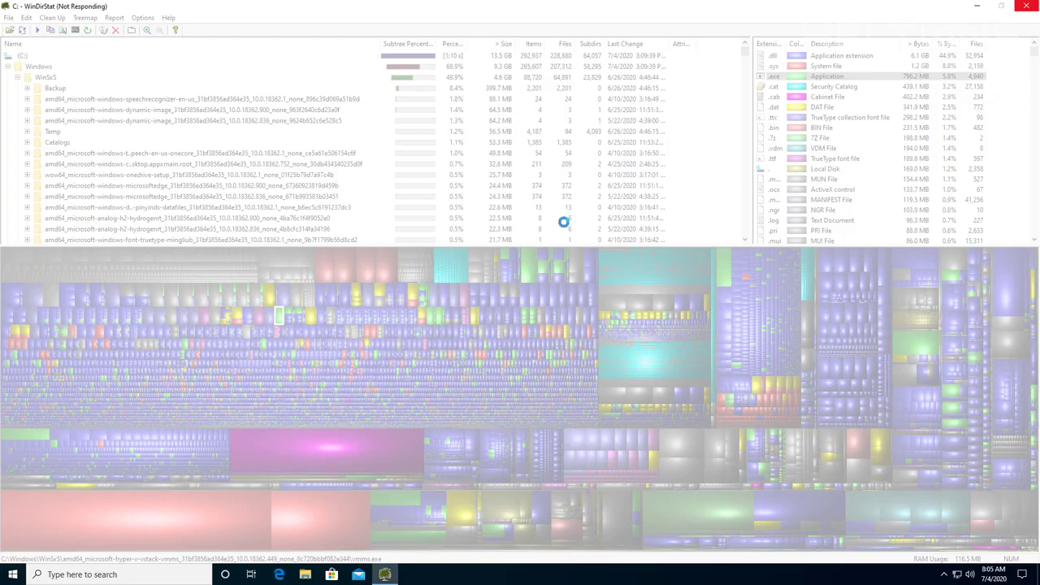
left_click(1024, 7)
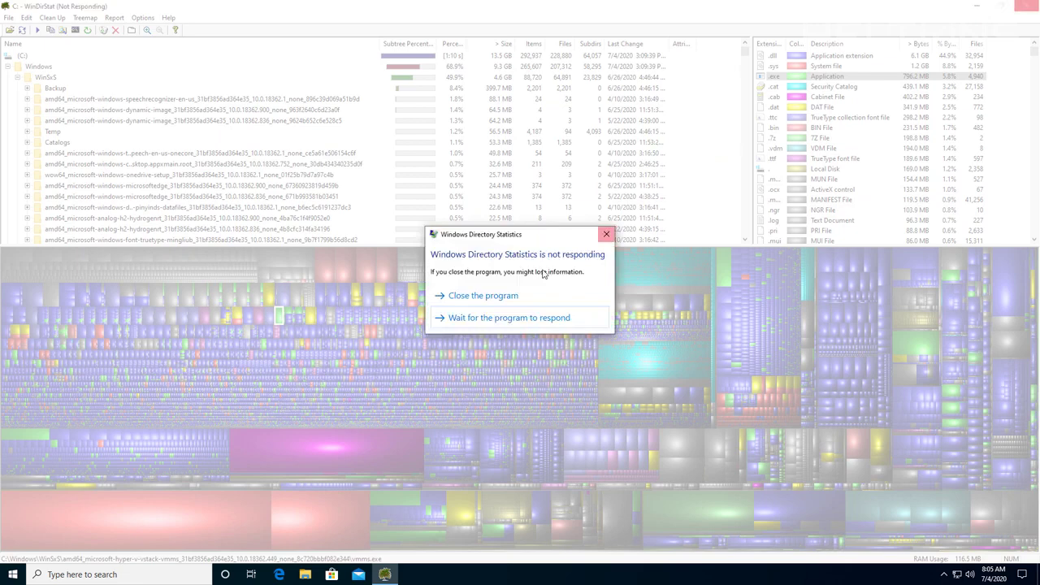
left_click(504, 296)
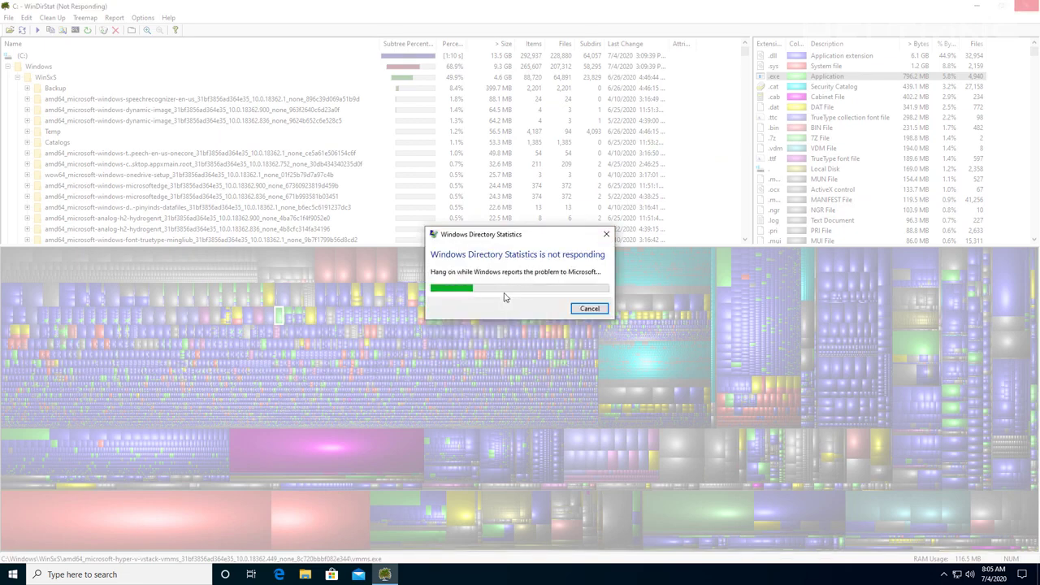
left_click(589, 311)
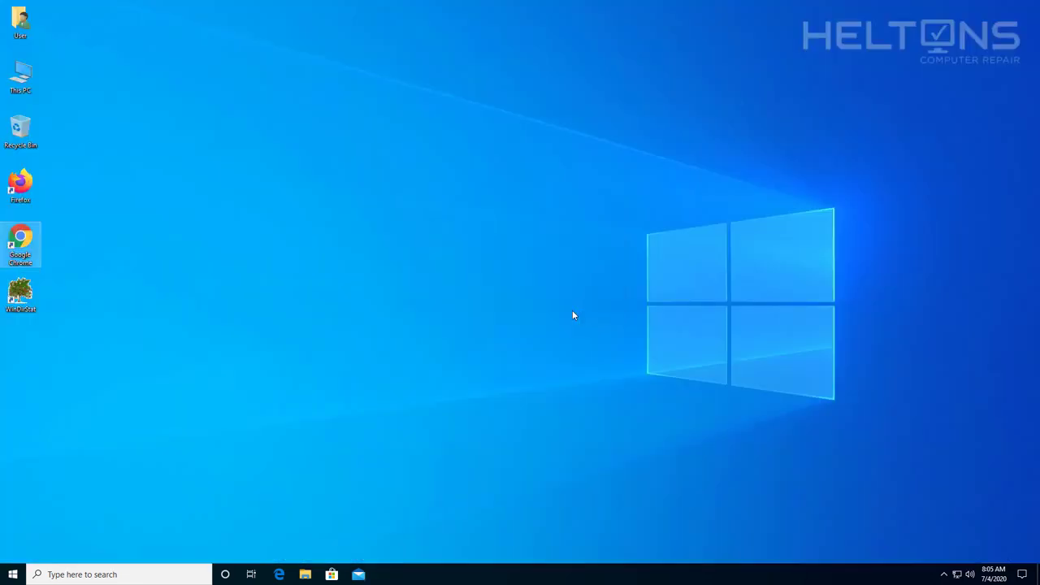